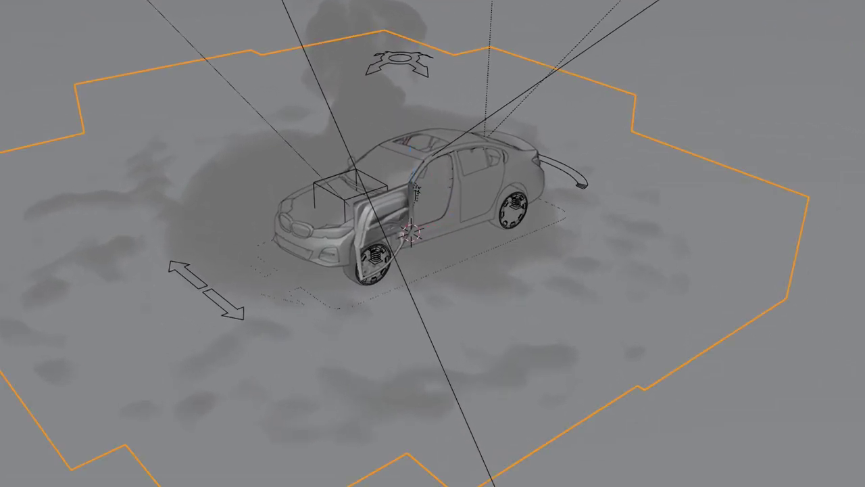
Step: Select the object beside the car door and open the Add menu toward Volume
click(412, 213)
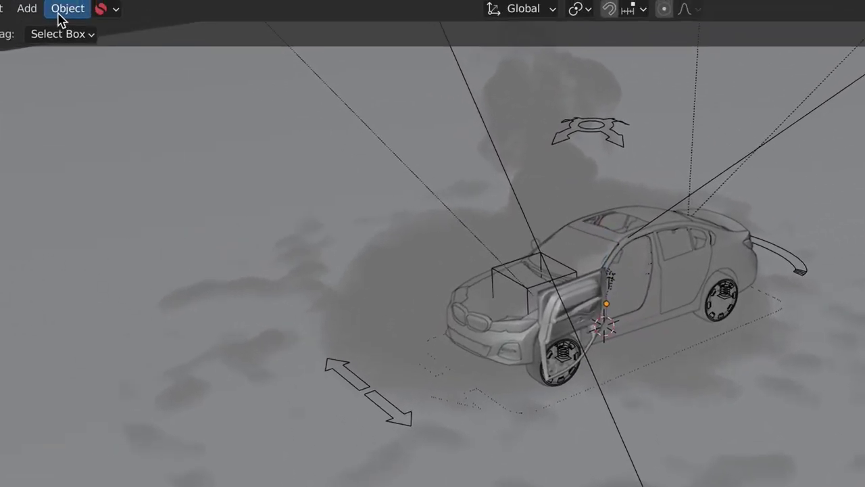
click(155, 61)
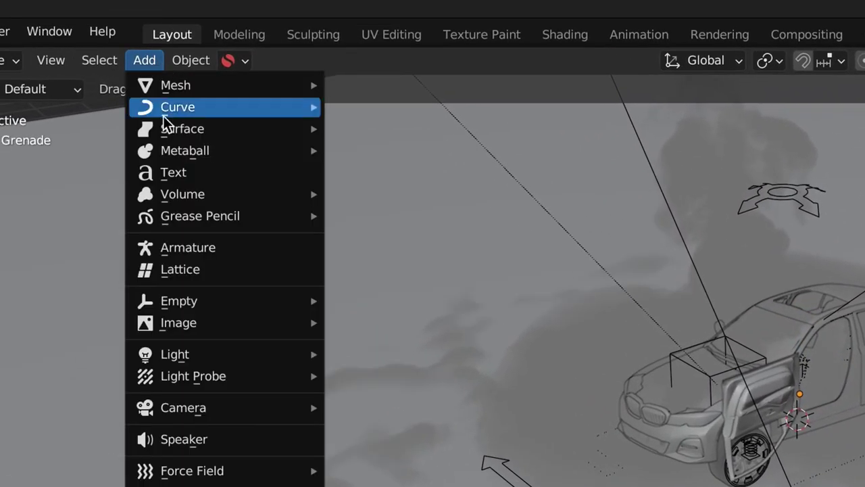
mouse_move(182, 194)
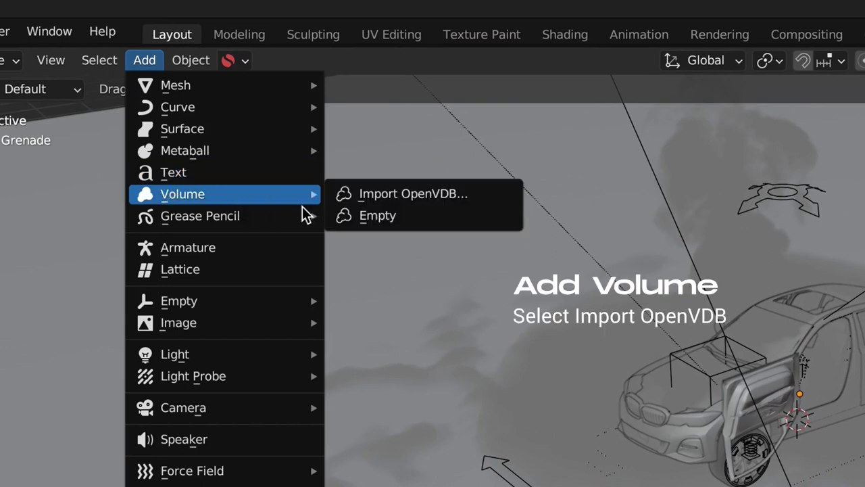
Step: Import all frame files from VDB > Midair_Explosion_01 as an OpenVDB volume sequence
click(417, 194)
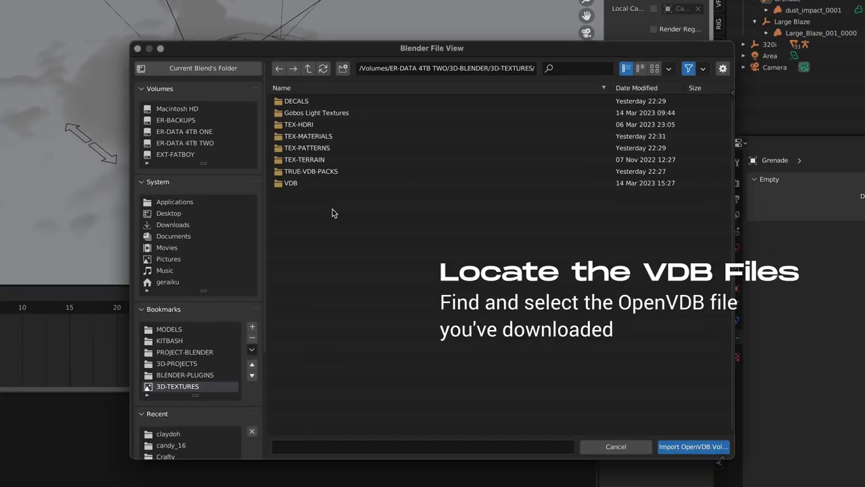
double_click(308, 183)
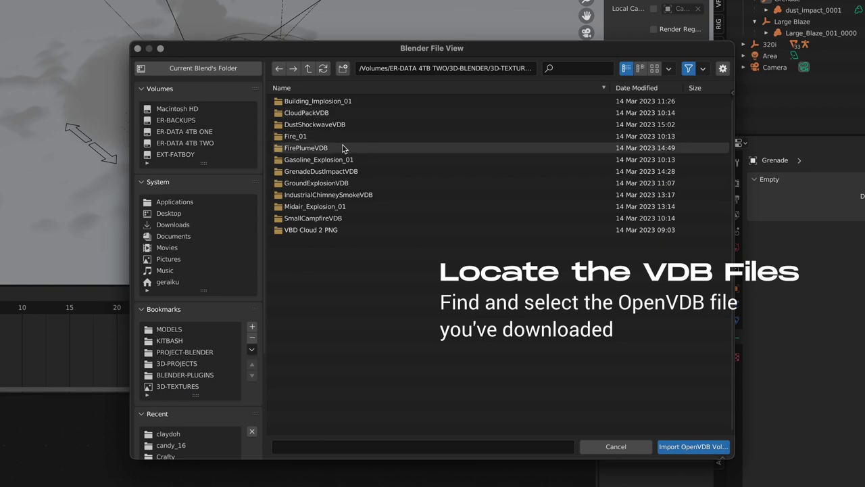
double_click(320, 207)
double_click(316, 103)
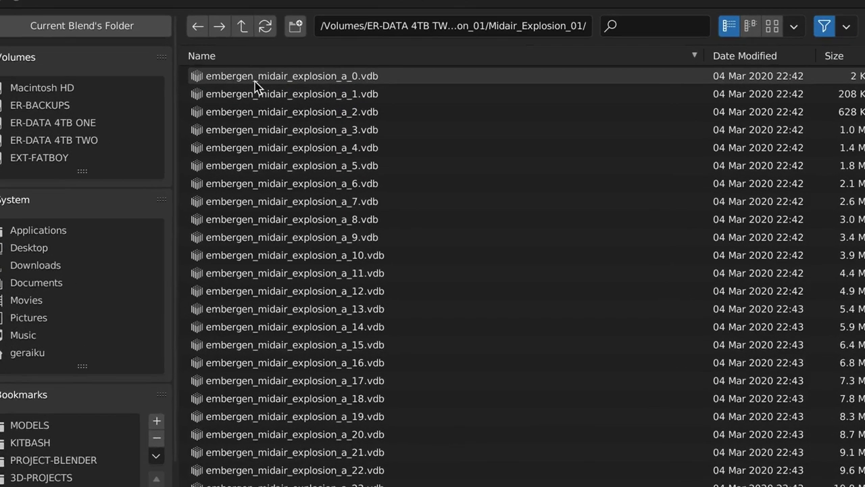
click(239, 74)
key(a)
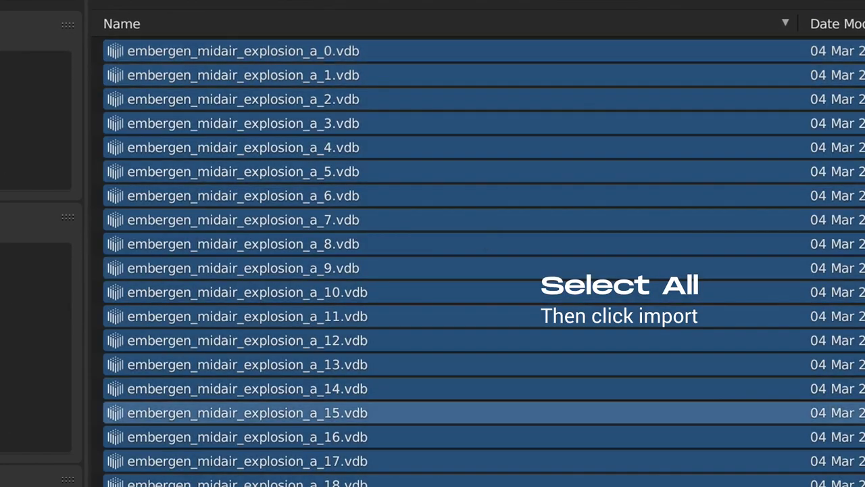
key(Return)
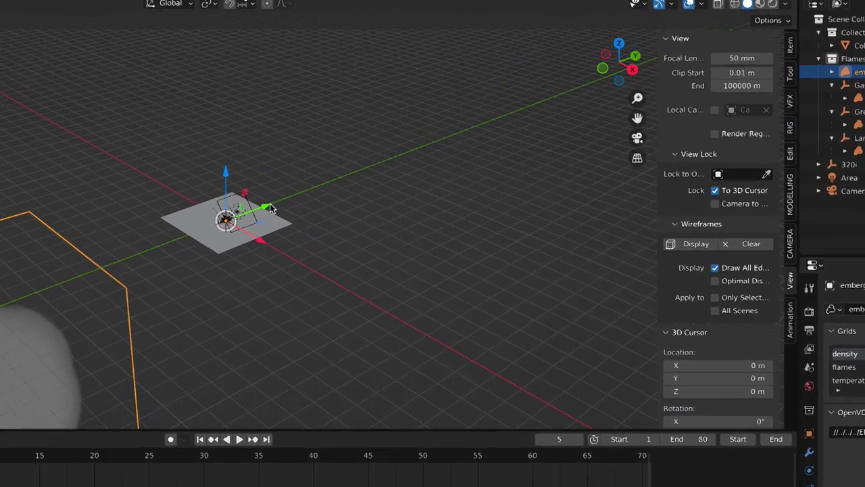
Step: Scale the explosion volume down and raise it above the plane in side view
key(s)
click(670, 73)
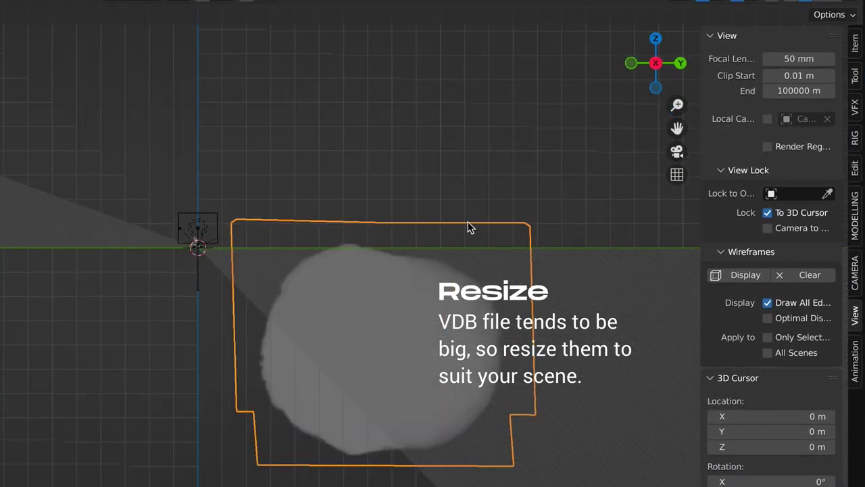
drag(498, 192, 498, 68)
drag(473, 116, 280, 179)
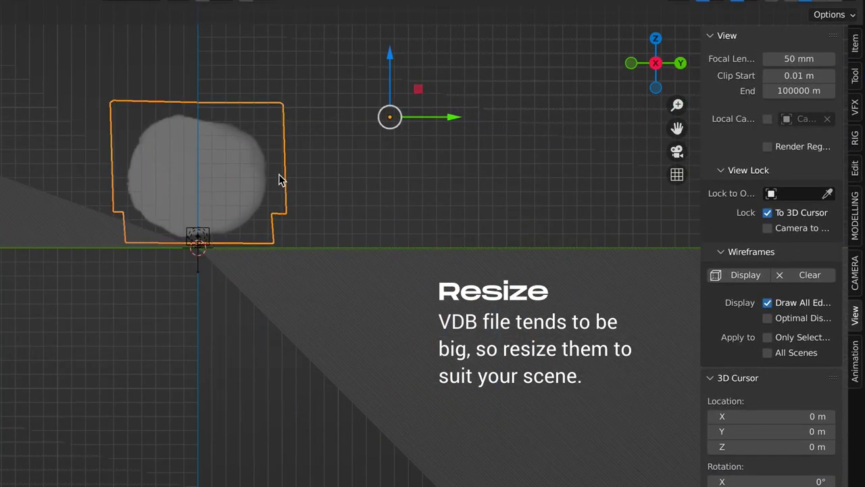
Step: Shrink the volume further and centre it just above the car and plane
key(s)
click(416, 125)
mouse_move(440, 117)
mouse_down()
mouse_move(286, 120)
mouse_move(298, 120)
mouse_up()
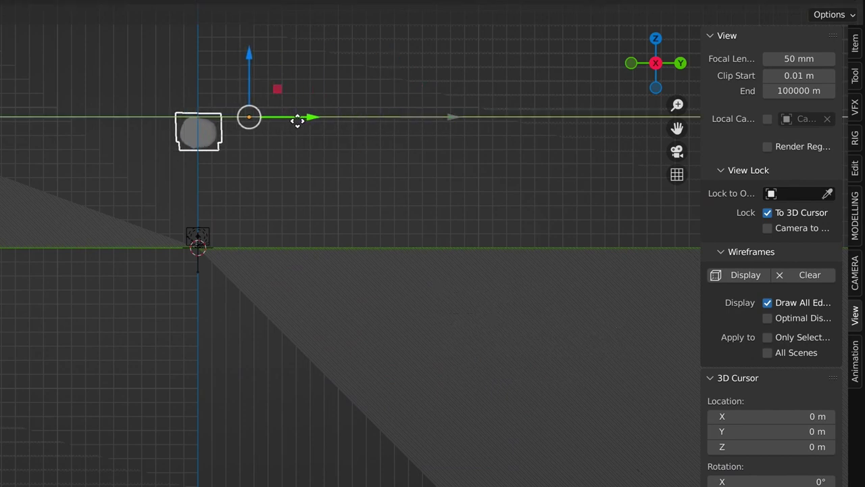
drag(248, 61, 241, 120)
middle_drag(242, 120, 271, 245)
scroll(272, 245, up, 3)
scroll(451, 222, up, 4)
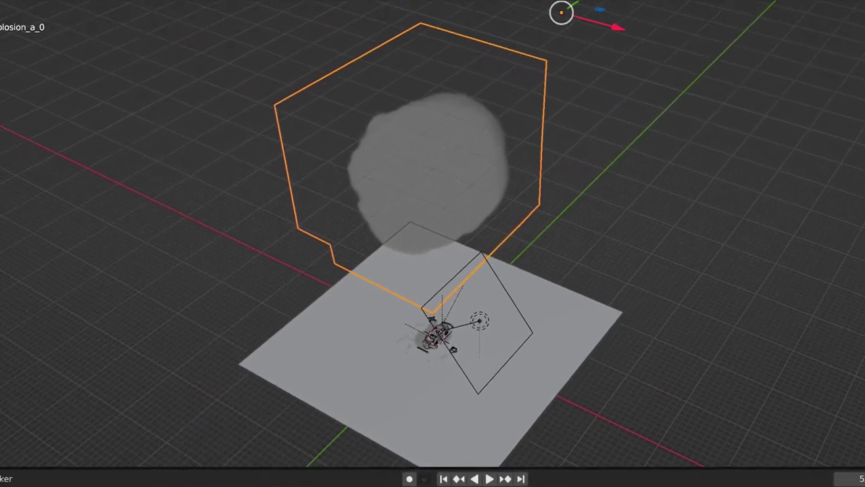
click(119, 31)
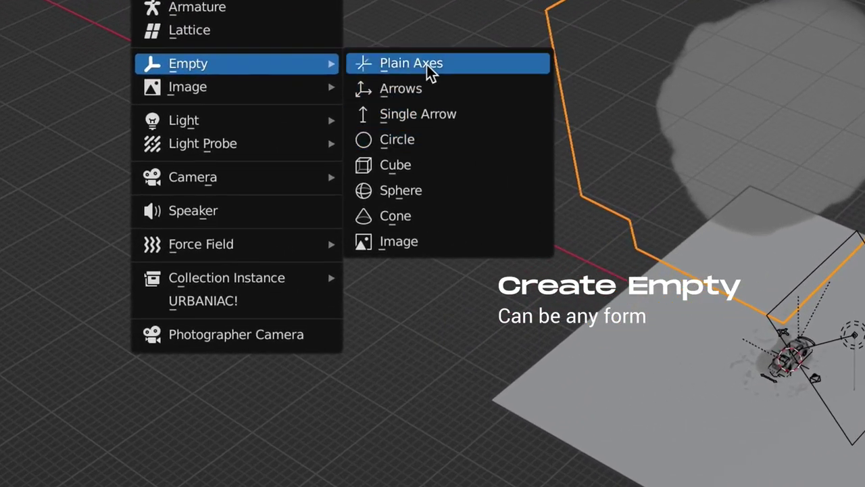
Step: Add a cube empty and raise it above the ground plane
click(412, 165)
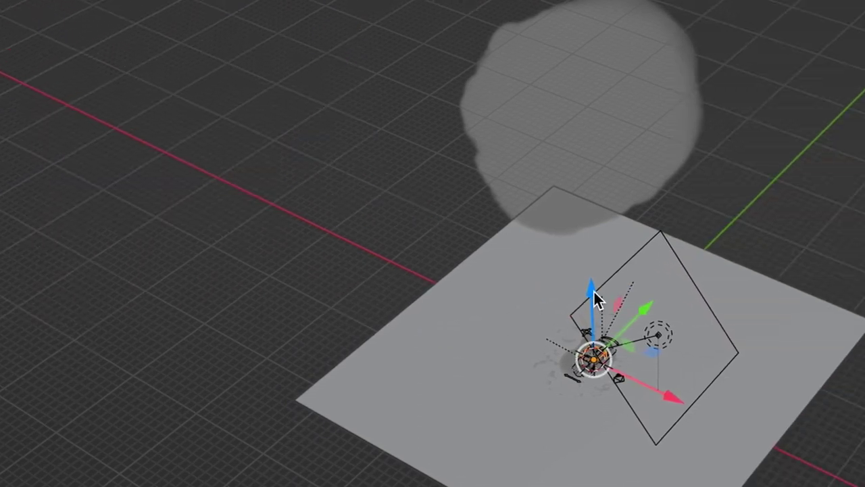
drag(594, 296, 374, 165)
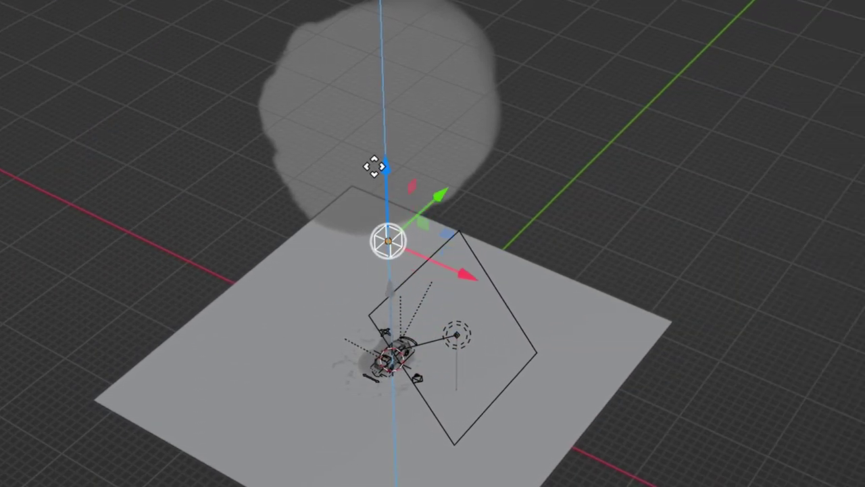
middle_drag(662, 155, 565, 58)
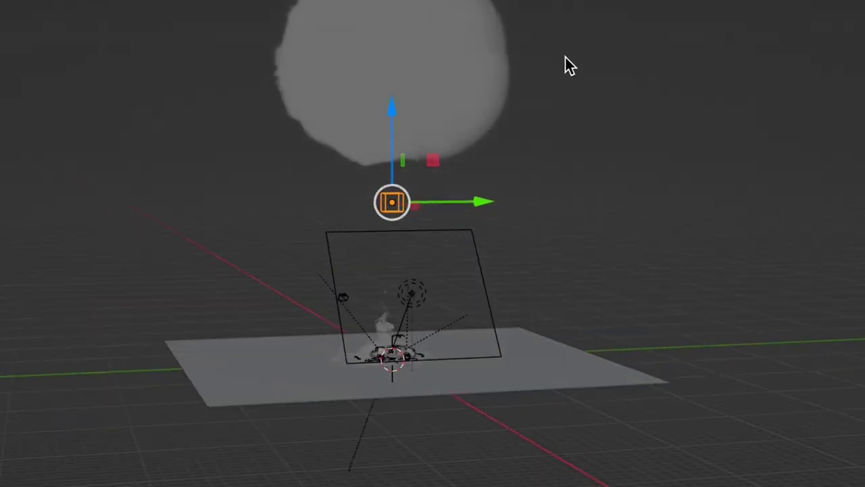
Step: Parent the explosion volume to the cube empty with Keep Transform, then deselect all
click(460, 108)
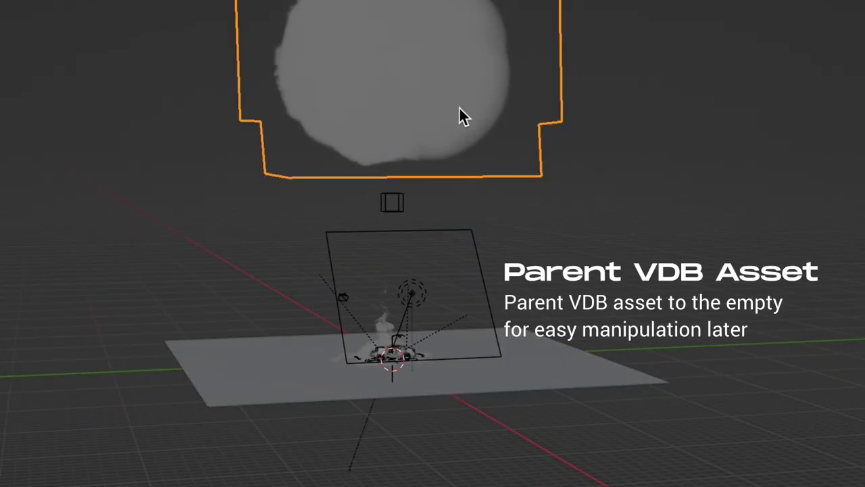
shift+click(400, 214)
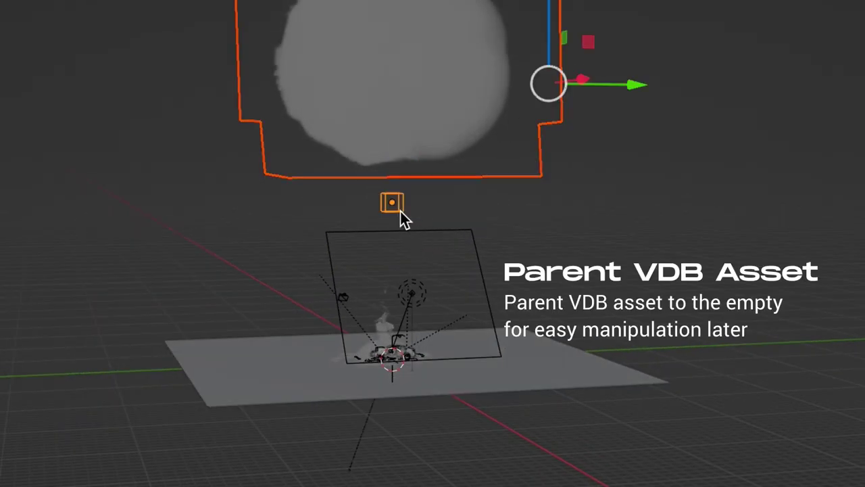
key(ctrl+p)
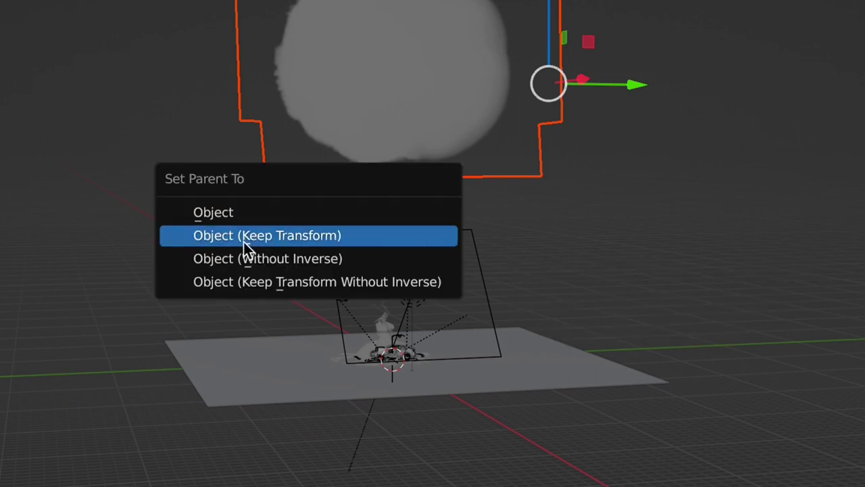
click(247, 216)
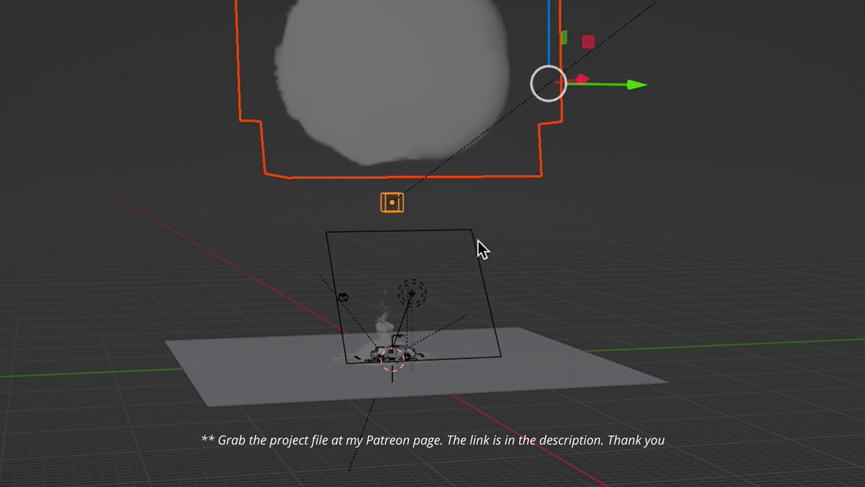
key(alt+a)
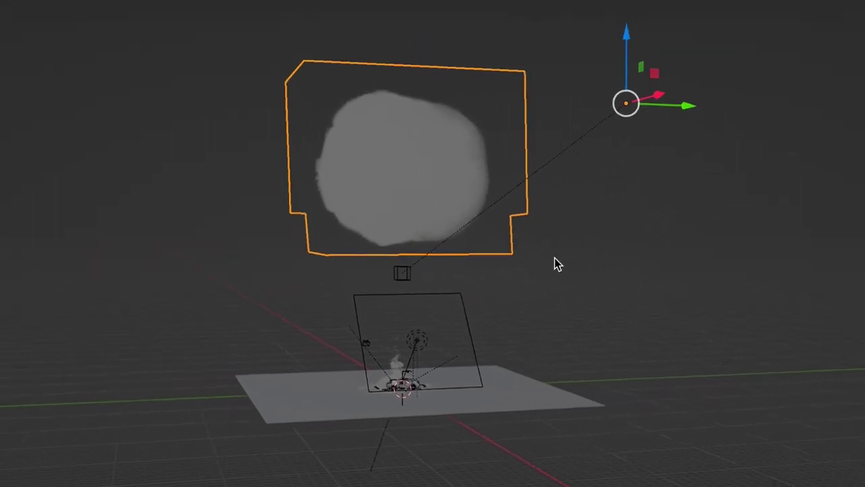
Step: Lower the explosion so its bottom rests on the empty, checked in front orthographic view
drag(606, 86, 606, 121)
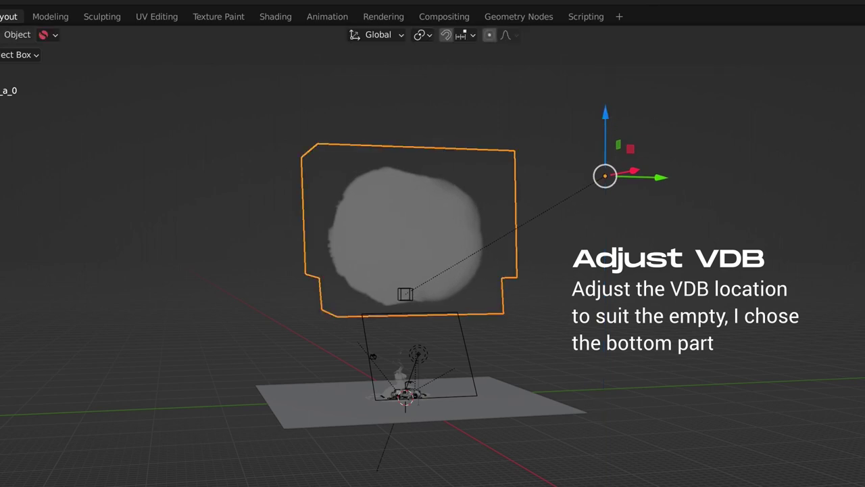
key(KP_1)
scroll(400, 330, up, 1)
scroll(398, 326, up, 2)
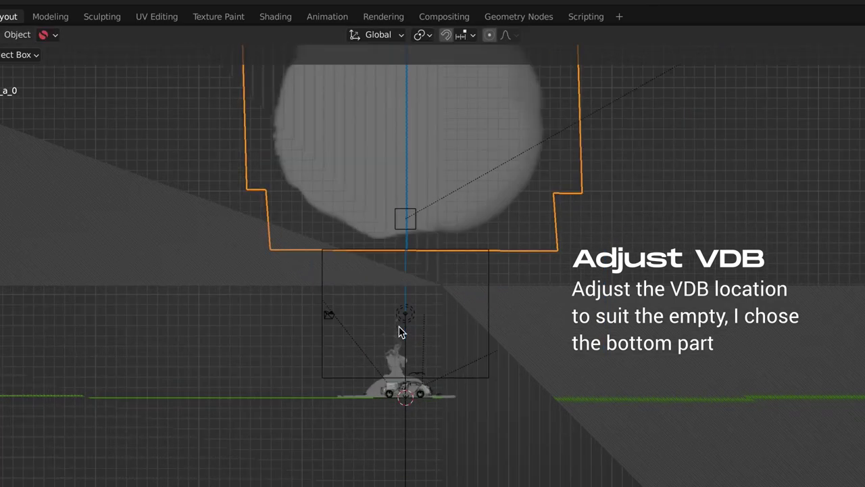
scroll(399, 326, up, 1)
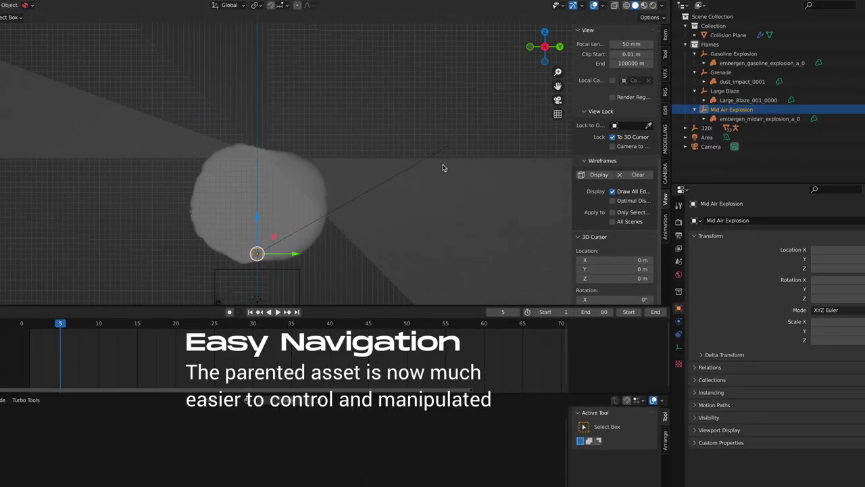
Step: Try raising and sliding the explosion sideways, then undo both moves
middle_drag(444, 164, 448, 251)
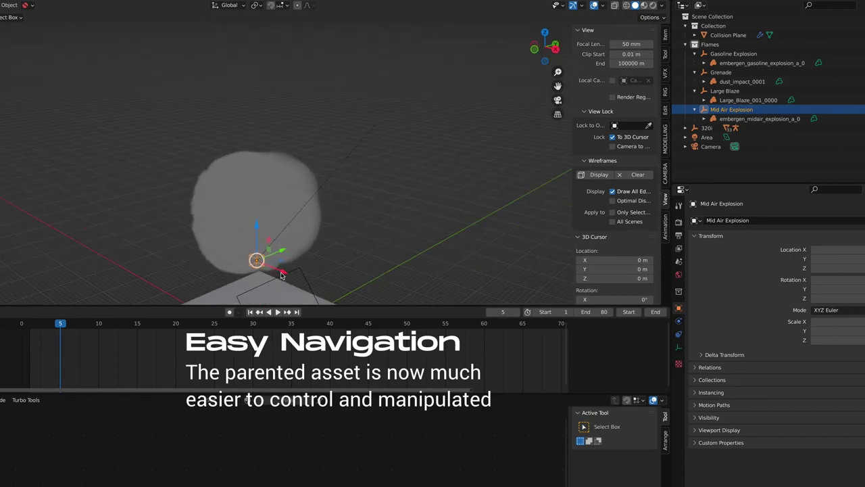
drag(258, 229, 256, 188)
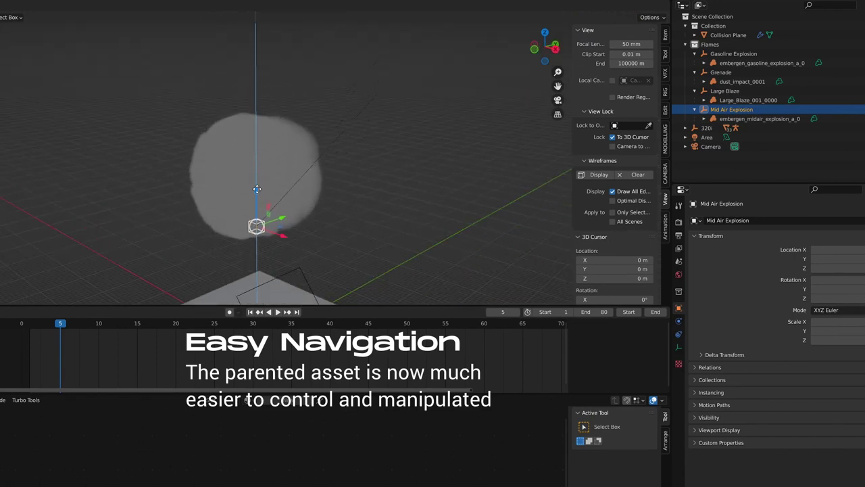
mouse_move(285, 239)
mouse_down()
mouse_move(297, 193)
mouse_move(327, 181)
mouse_up()
key(ctrl+z)
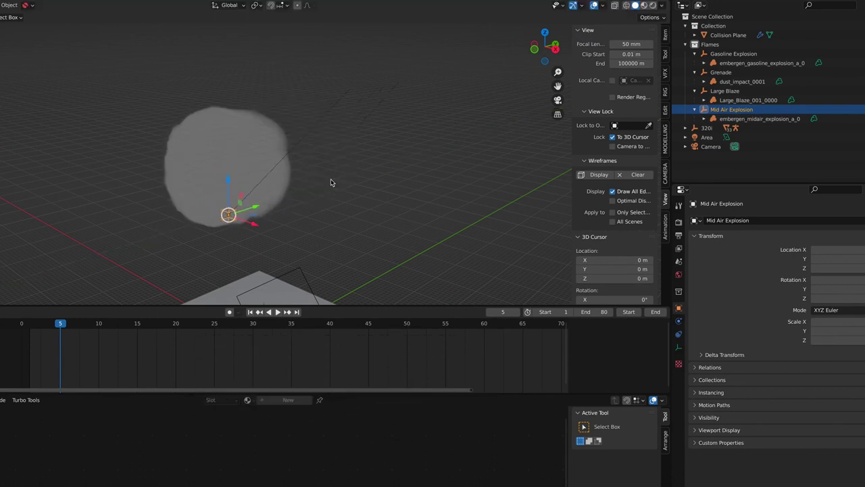
key(ctrl+z)
key(ctrl+z)
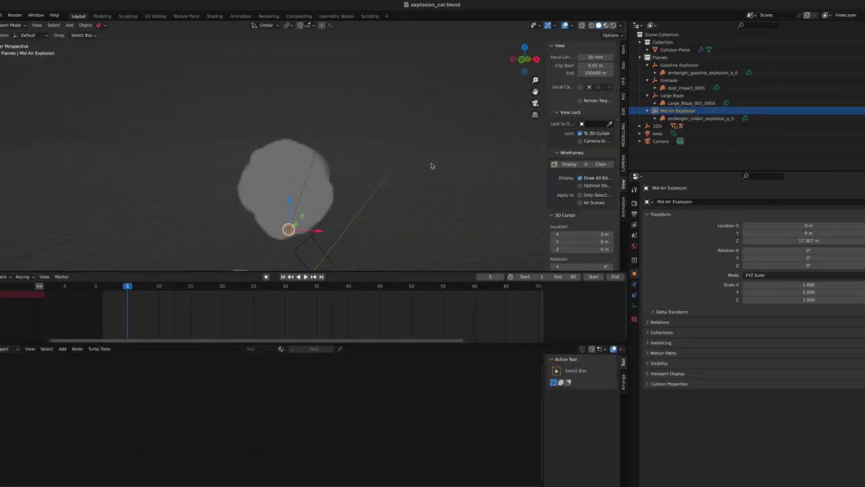
Step: Lower the Mid Air Explosion to Z -0.55 m around the car in camera view
middle_drag(408, 199, 301, 69)
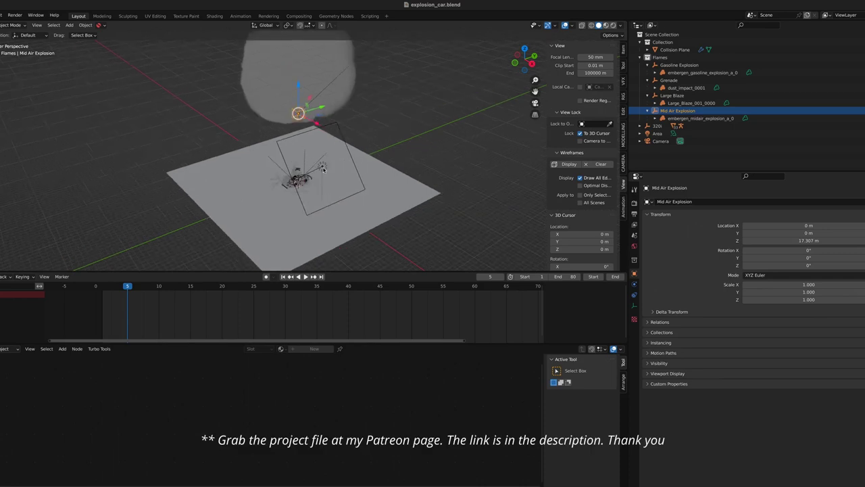
drag(301, 68, 308, 130)
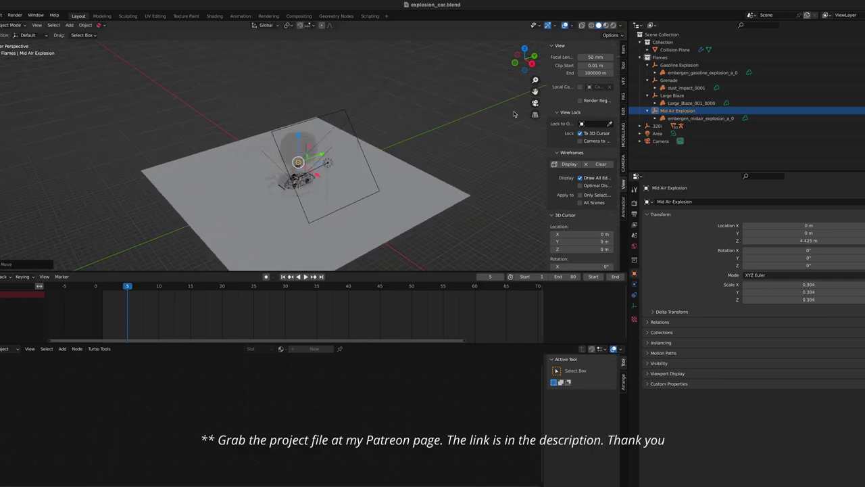
click(535, 104)
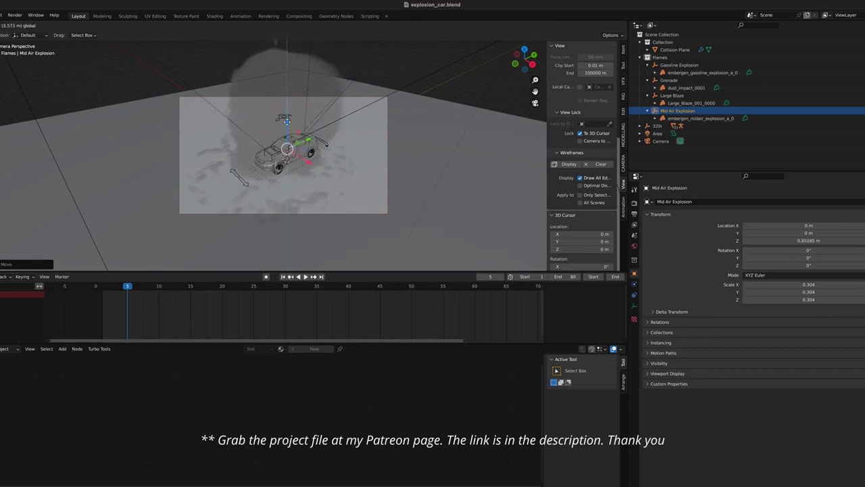
drag(287, 70, 287, 134)
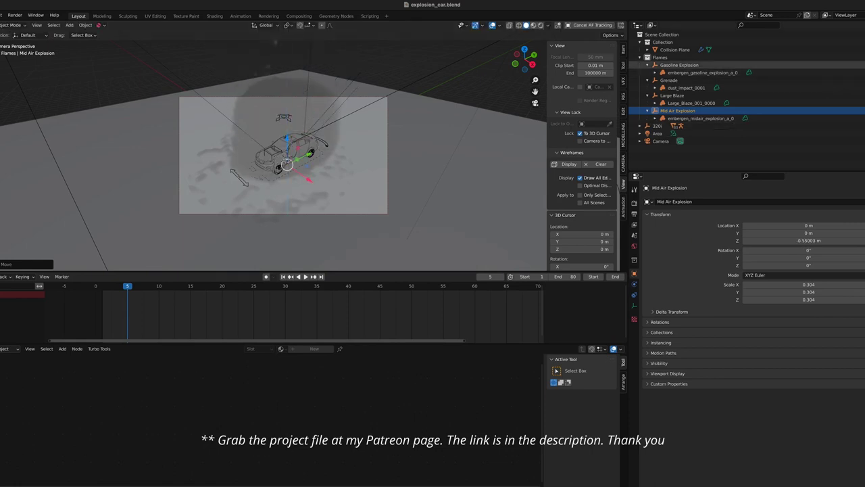
Step: Hide the Gasoline Explosion, Grenade and dust impact collections in the Outliner
click(862, 64)
click(862, 80)
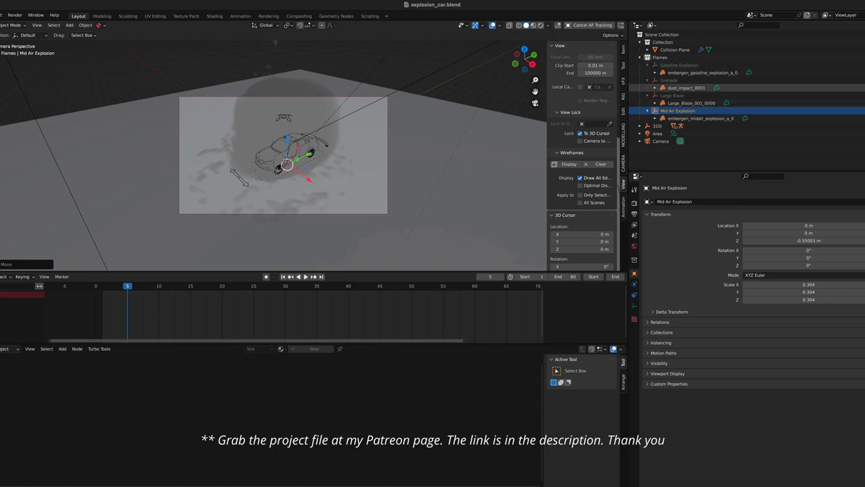
click(861, 88)
scroll(293, 153, up, 2)
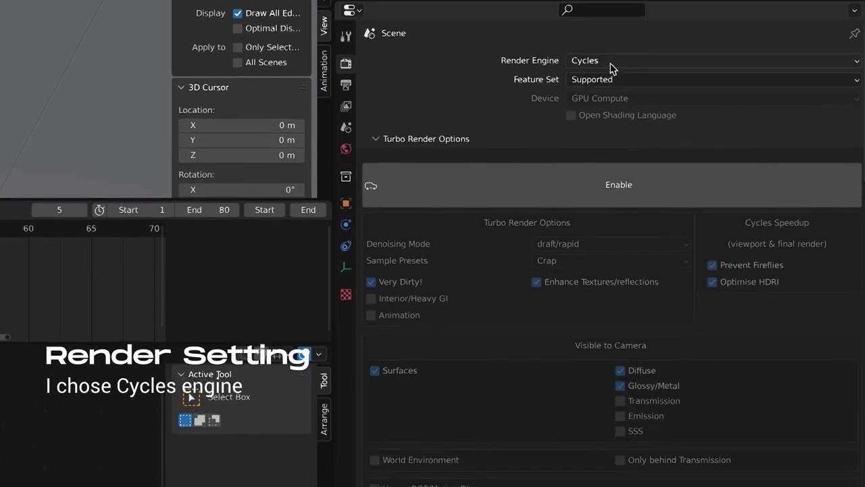
Step: Switch the render engine to Cycles with 32 max samples and denoising
click(608, 67)
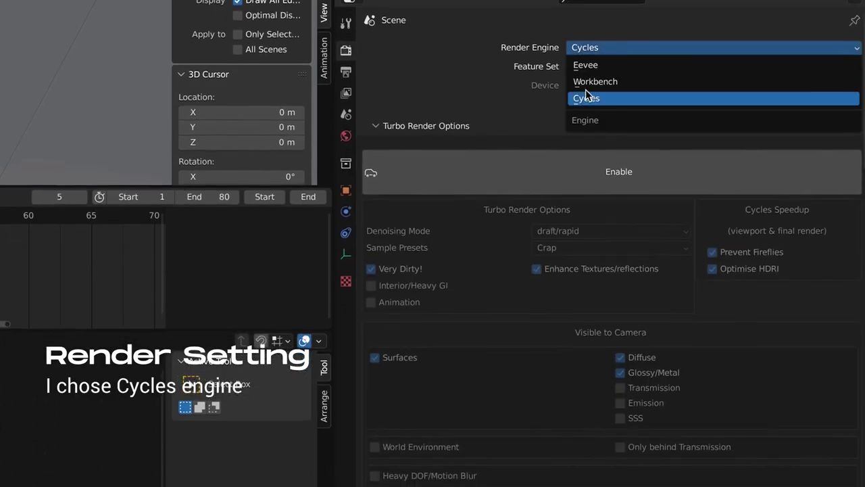
click(587, 91)
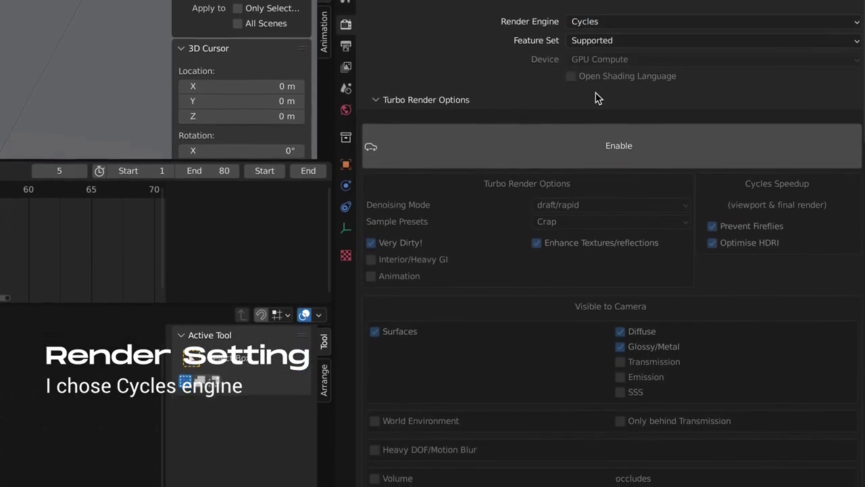
scroll(465, 41, down, 3)
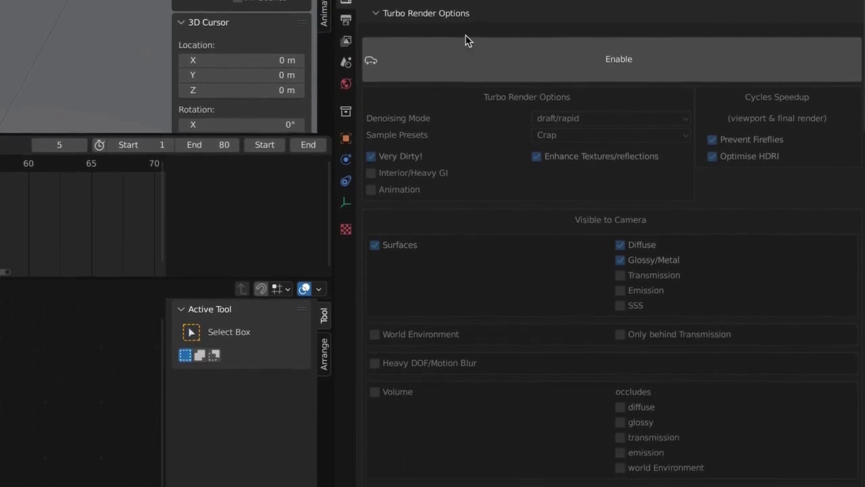
scroll(465, 35, down, 2)
scroll(466, 32, down, 2)
scroll(466, 27, down, 2)
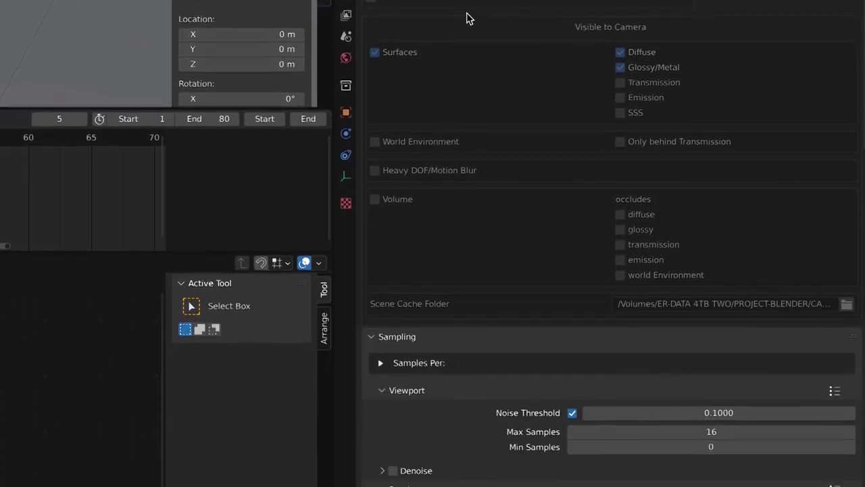
scroll(468, 17, down, 3)
scroll(465, 8, down, 3)
scroll(463, 6, down, 3)
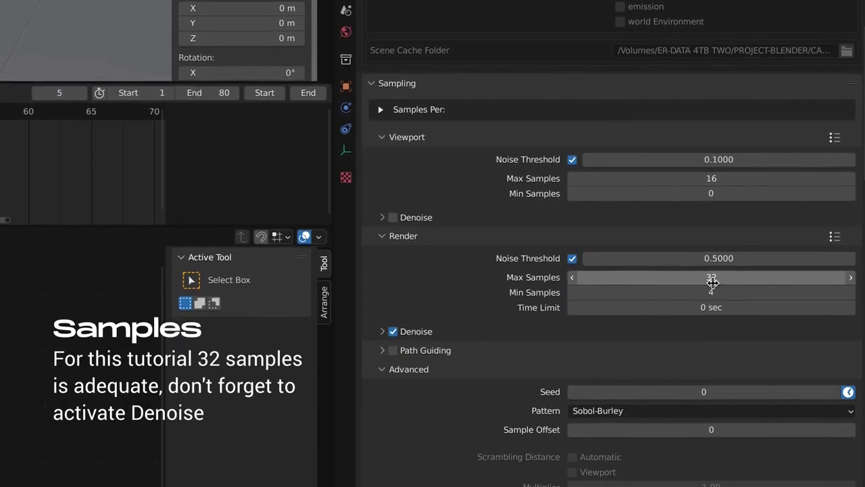
scroll(478, 271, down, 3)
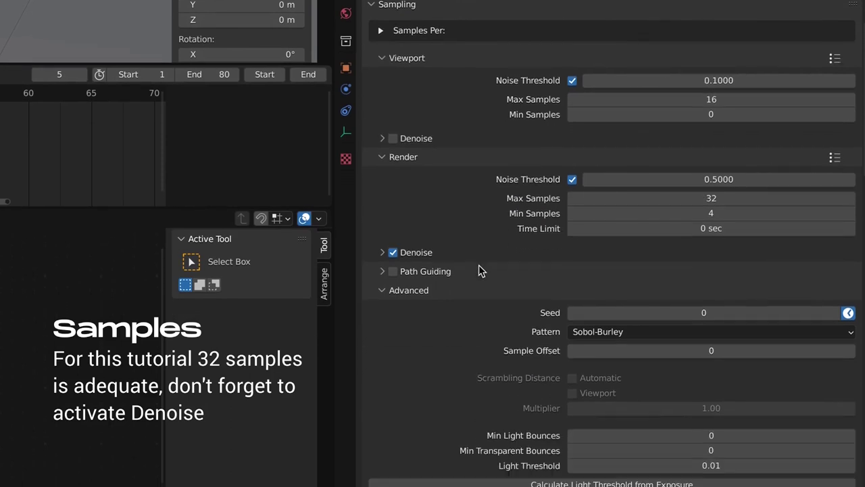
click(380, 254)
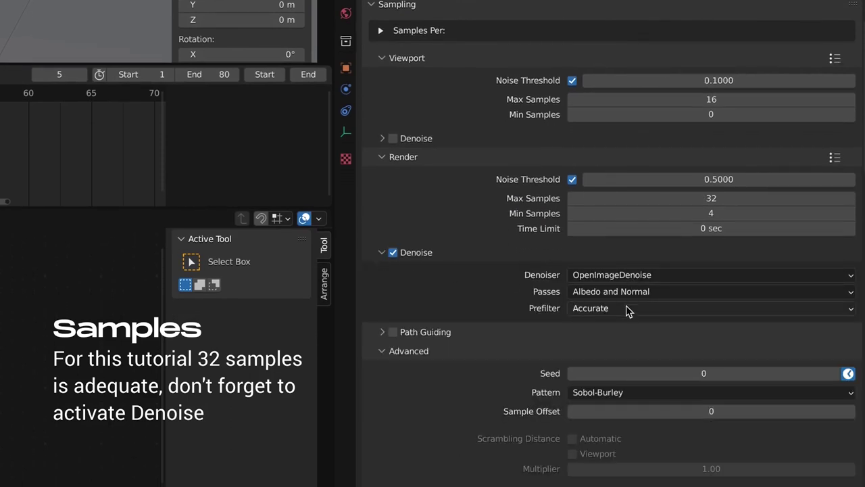
click(383, 252)
Step: Keep Transmission and Volume light path bounces at 4, undoing the raise to 20
scroll(515, 309, down, 3)
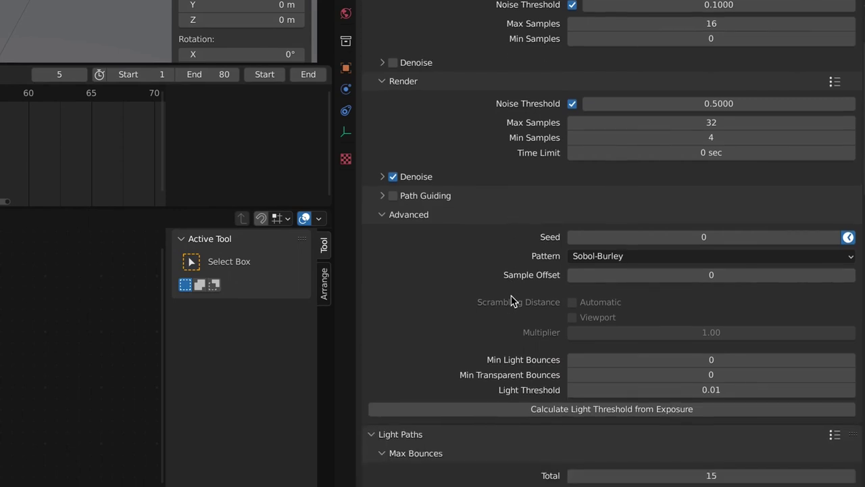
scroll(512, 301, down, 1)
scroll(511, 302, down, 1)
scroll(512, 300, down, 3)
scroll(511, 299, down, 1)
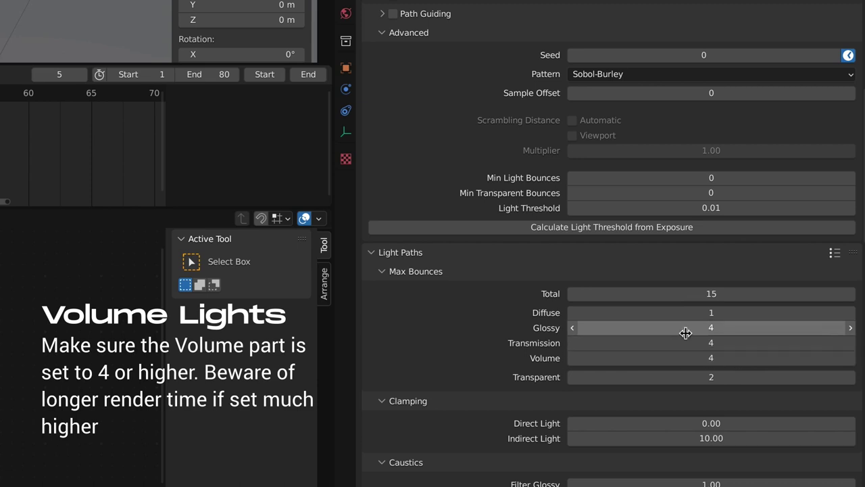
drag(685, 342, 677, 358)
key(ctrl+z)
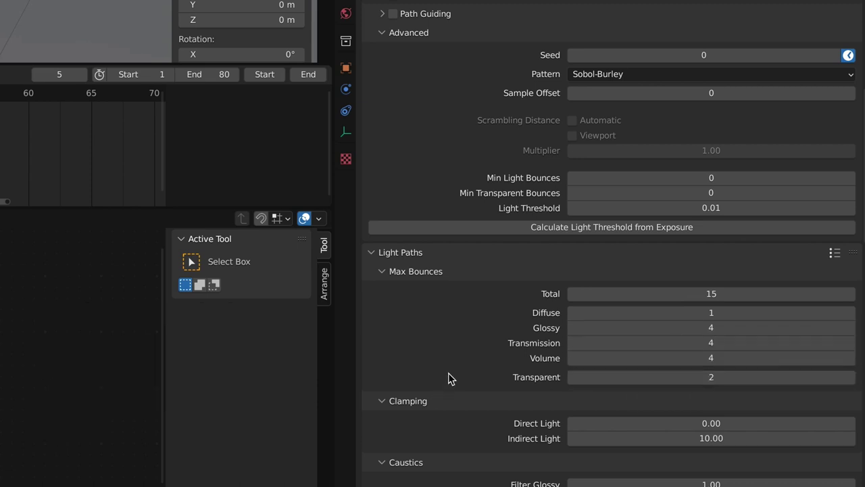
scroll(448, 372, down, 3)
scroll(448, 373, down, 3)
scroll(448, 372, down, 3)
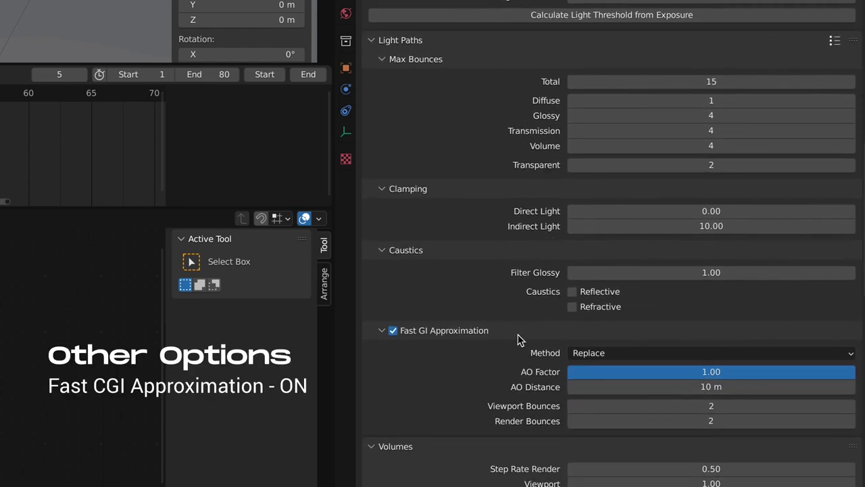
scroll(464, 378, down, 1)
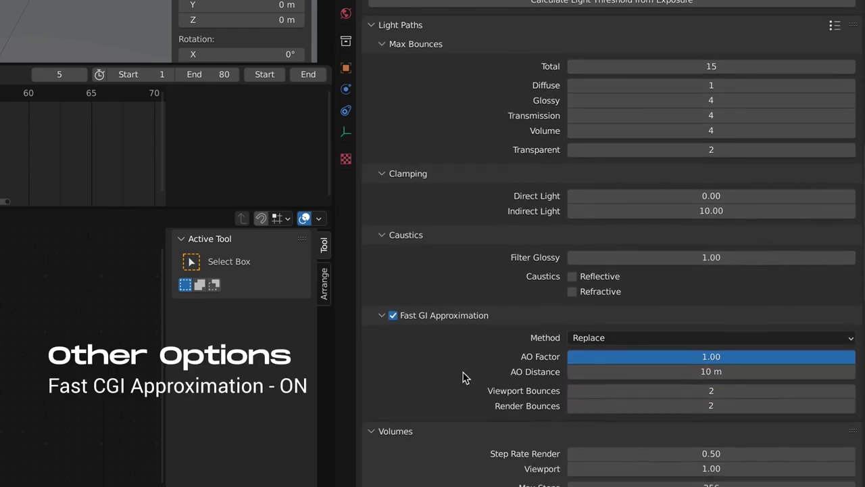
scroll(463, 379, down, 3)
scroll(464, 379, down, 3)
scroll(463, 379, down, 3)
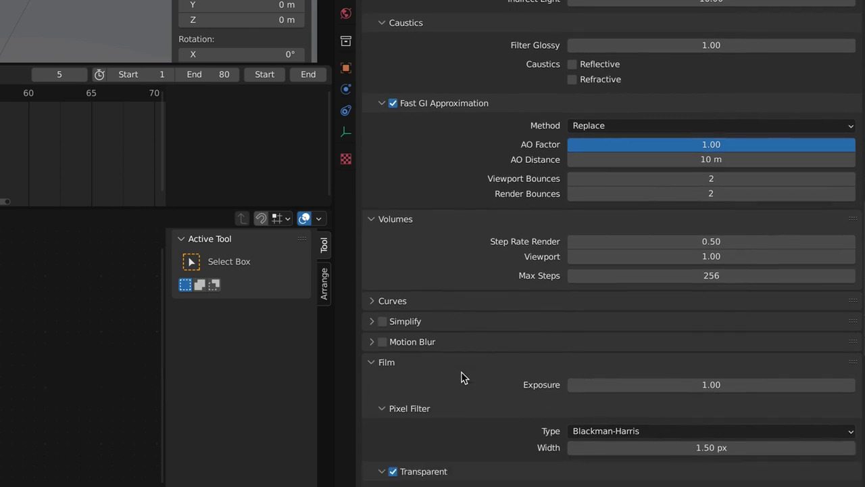
scroll(421, 438, down, 2)
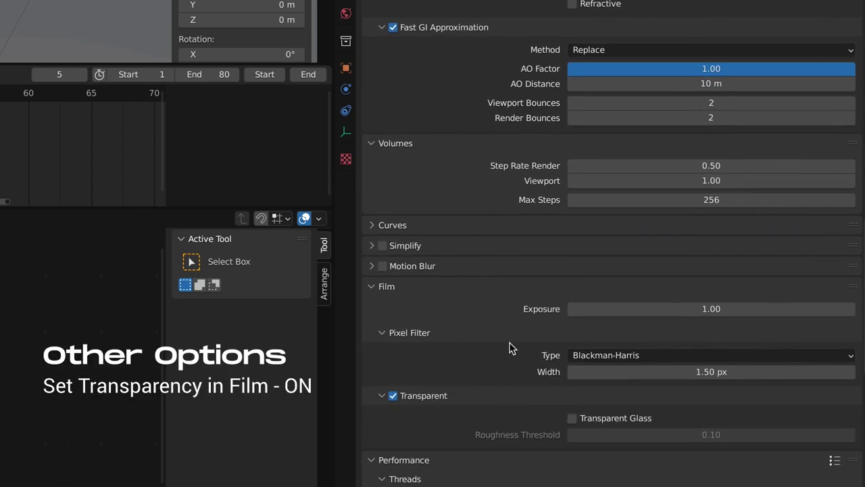
scroll(508, 342, down, 3)
scroll(507, 342, down, 2)
scroll(507, 343, down, 2)
scroll(507, 343, down, 1)
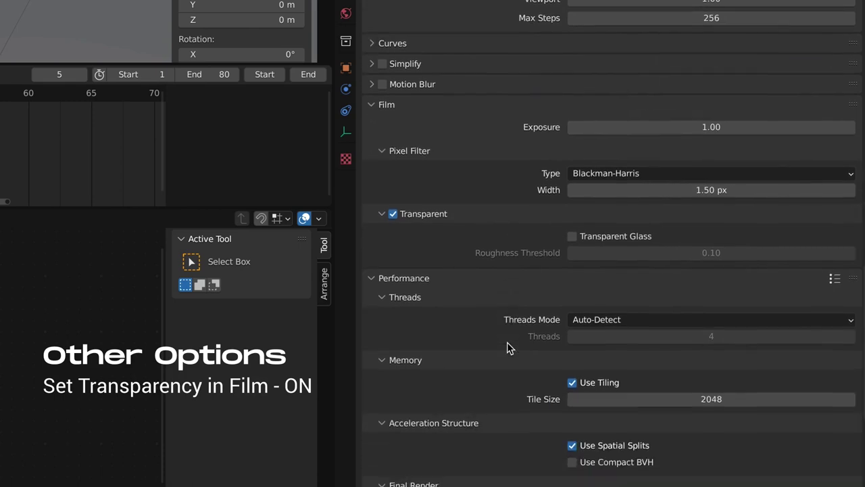
scroll(507, 342, down, 1)
scroll(507, 341, down, 2)
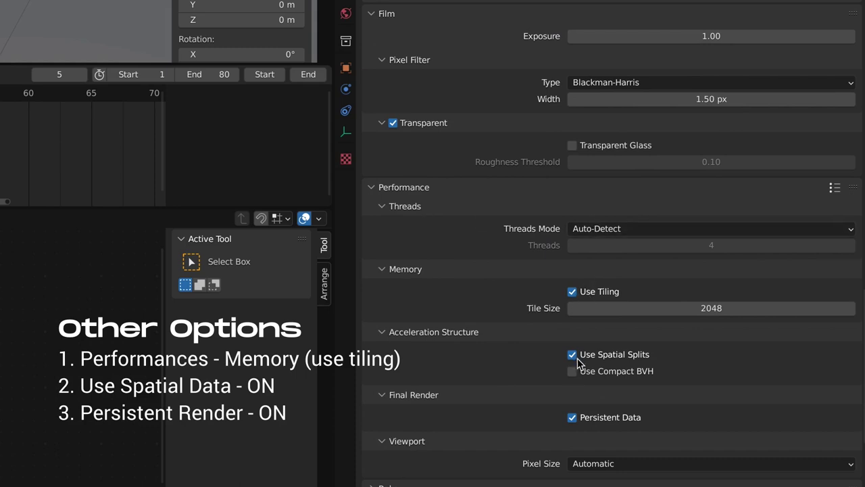
scroll(507, 414, down, 2)
scroll(501, 407, down, 1)
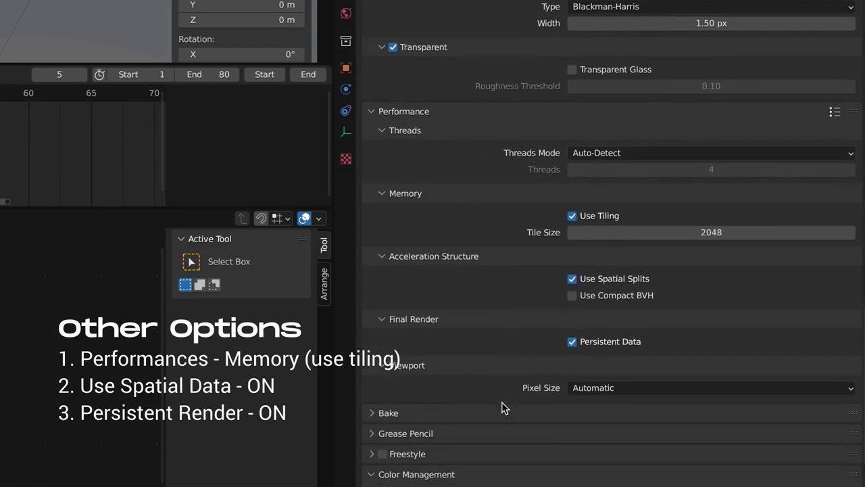
scroll(502, 407, down, 1)
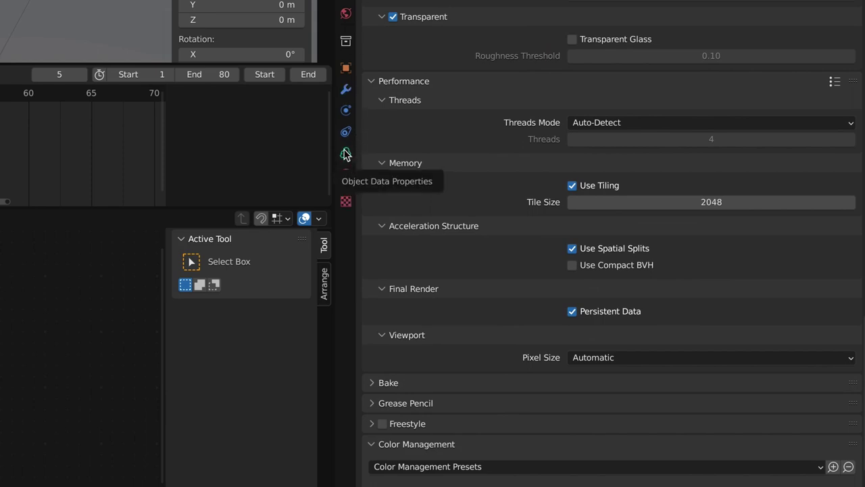
Step: Change the explosion VDB sequence's Frames value from 126 to 60
click(346, 155)
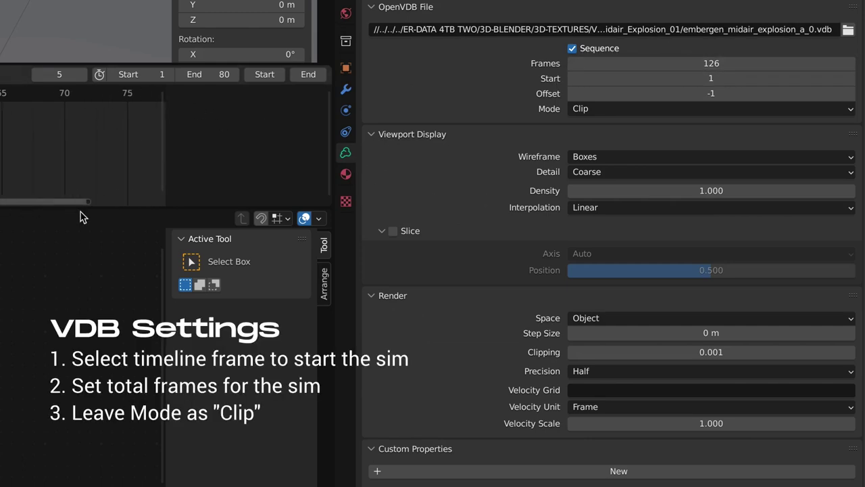
ctrl+scroll(106, 196, up, 3)
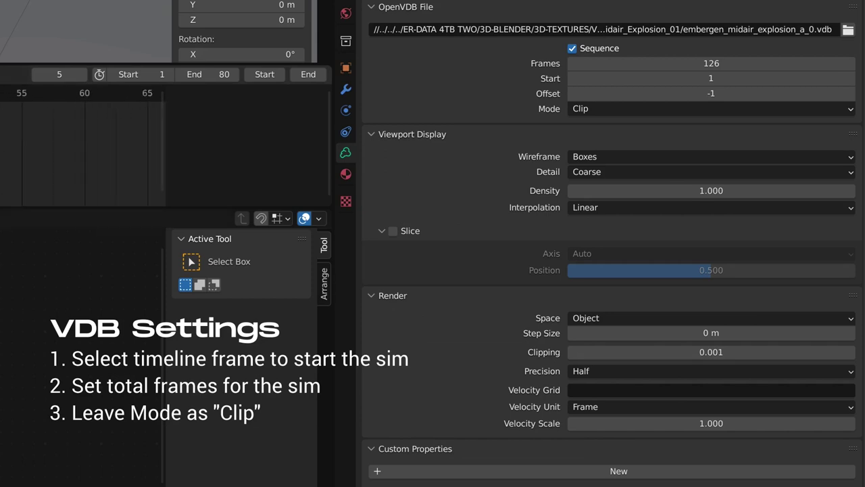
click(673, 68)
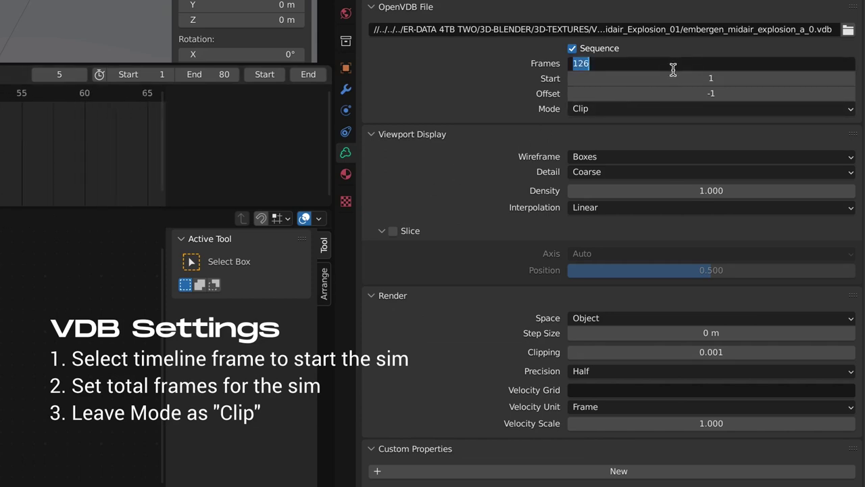
text(60)
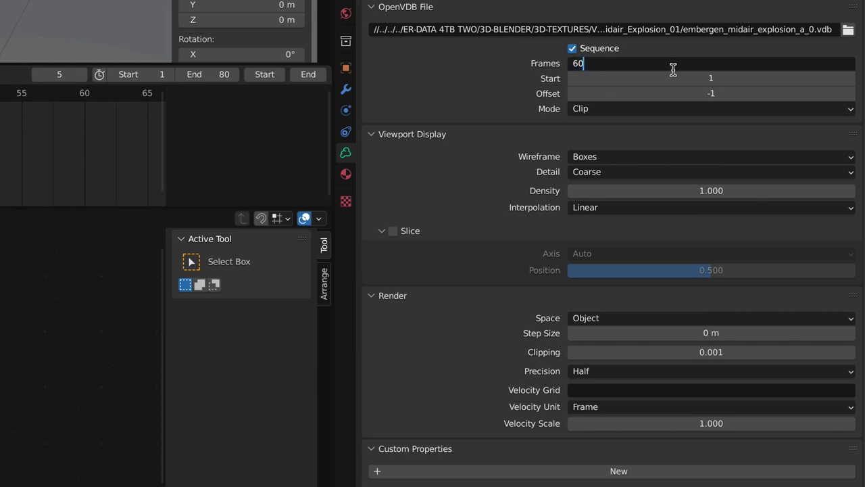
key(Return)
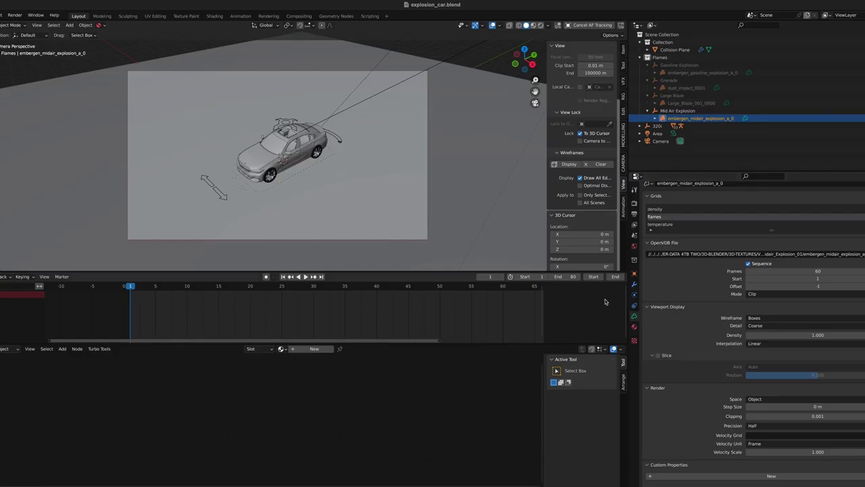
Step: Create a new material with Principled Volume for the explosion volume
click(306, 348)
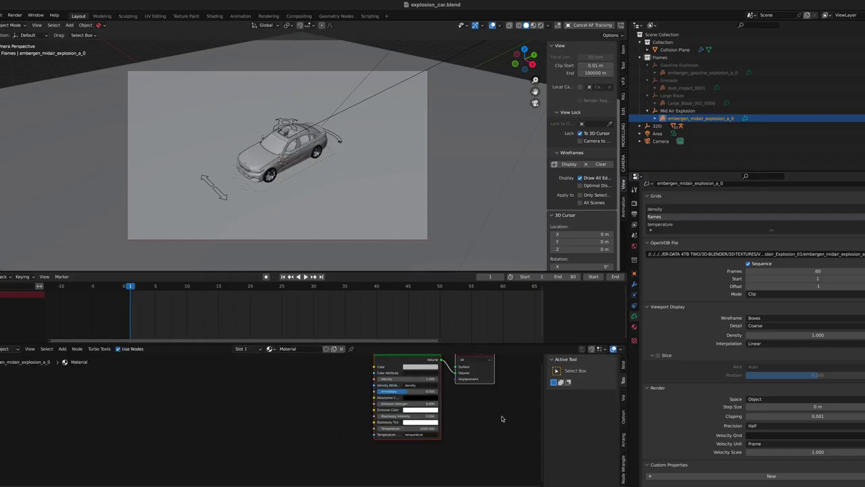
scroll(471, 411, up, 2)
scroll(406, 385, up, 3)
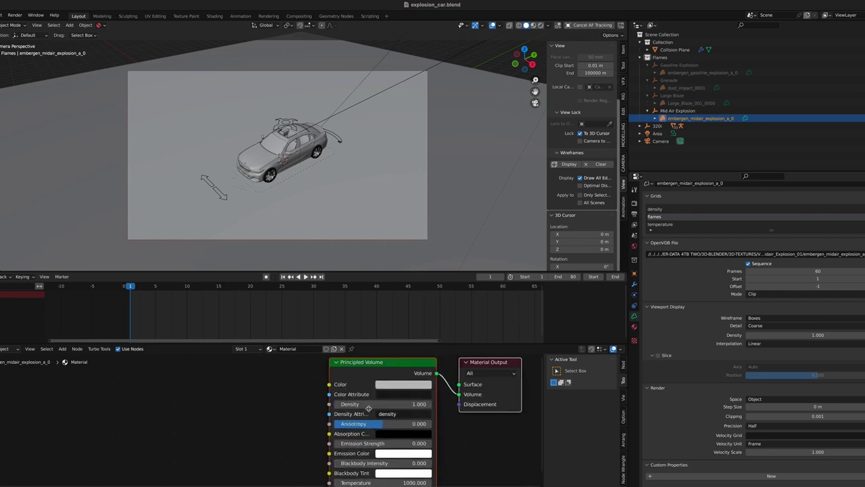
scroll(457, 438, down, 2)
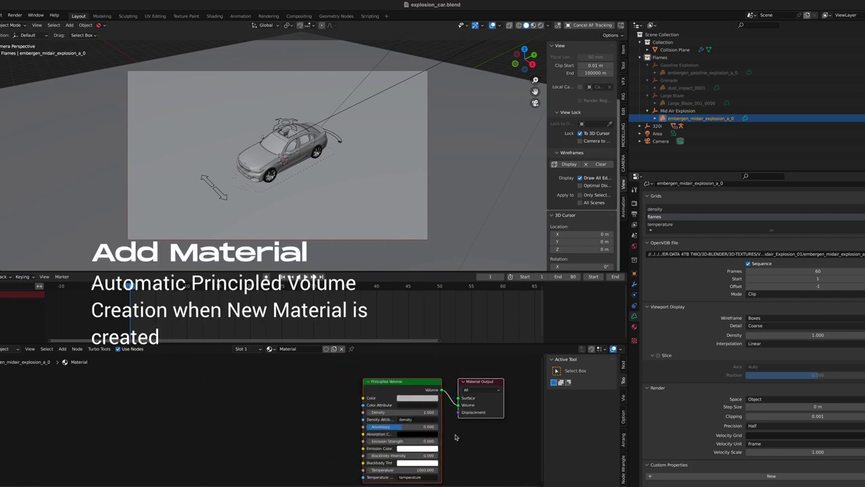
Step: Add a Math Add node left of the Principled Volume node
key(shift+a)
click(171, 404)
text(math)
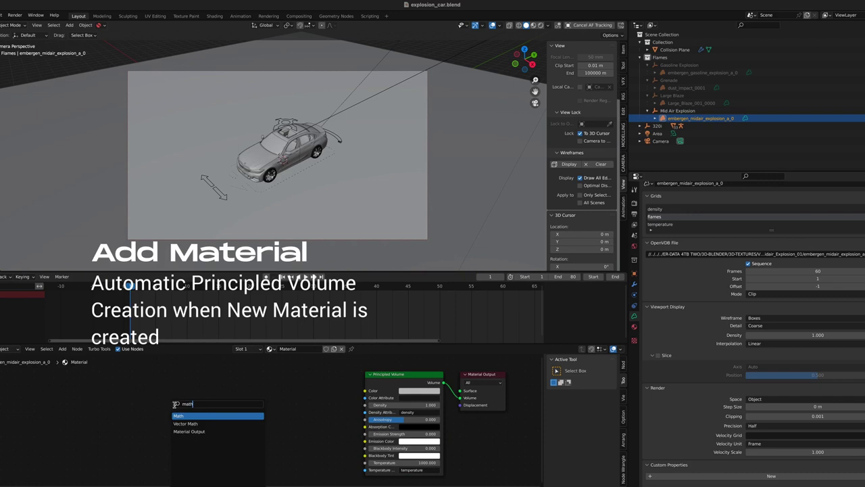
click(195, 417)
click(300, 402)
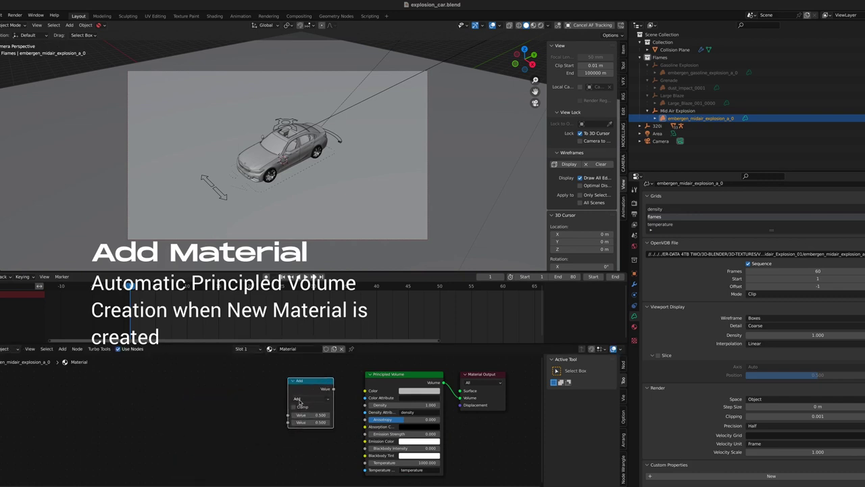
Step: Add two ColorRamp nodes and a Volume Info node to the explosion material
right_click(152, 392)
key(Escape)
key(shift+a)
text(colo)
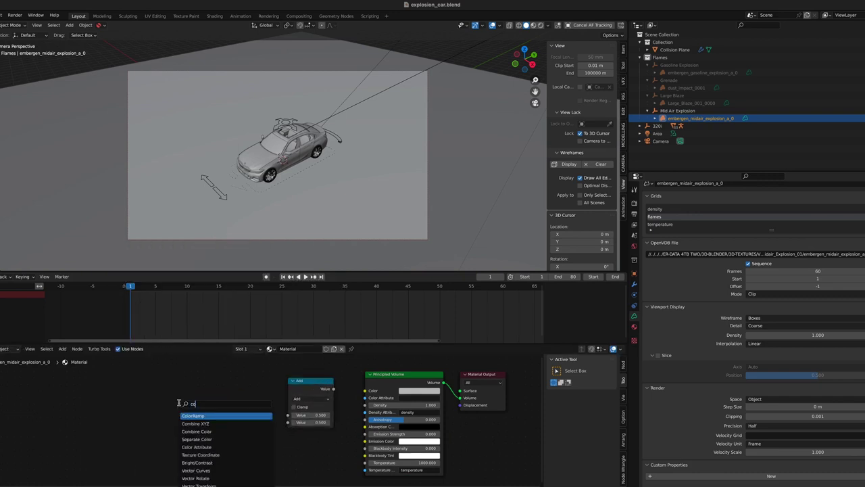
click(193, 414)
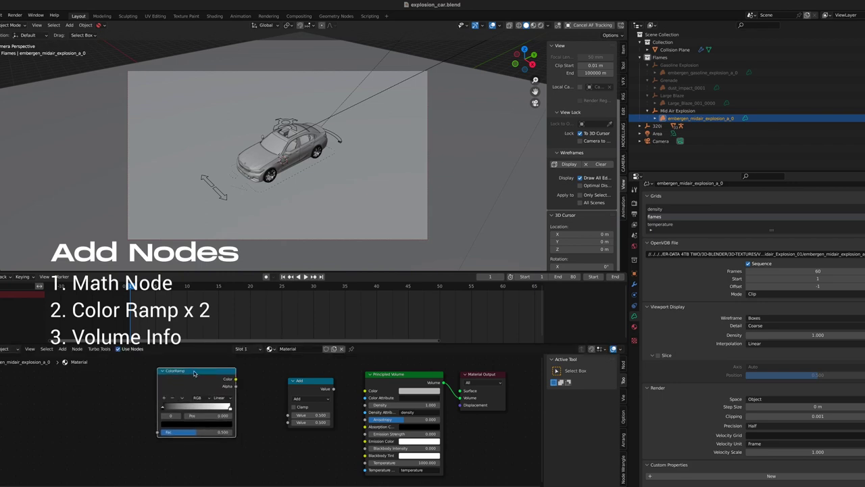
key(shift+d)
click(194, 448)
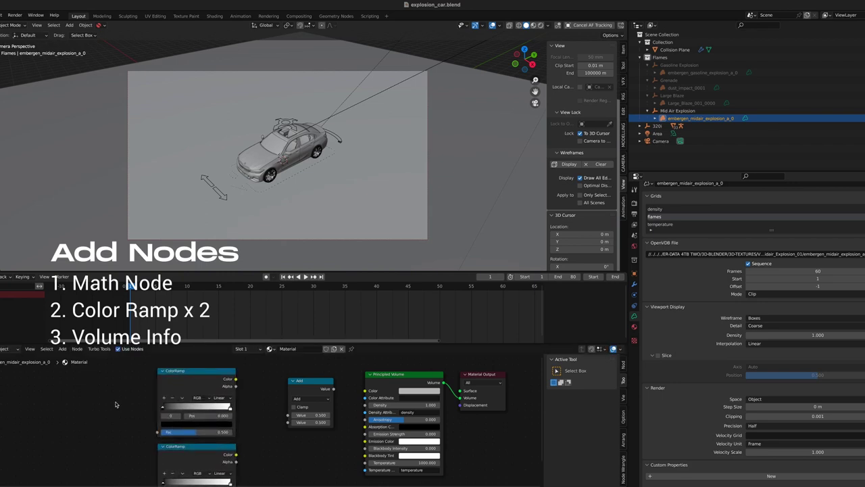
key(shift+a)
text(volu)
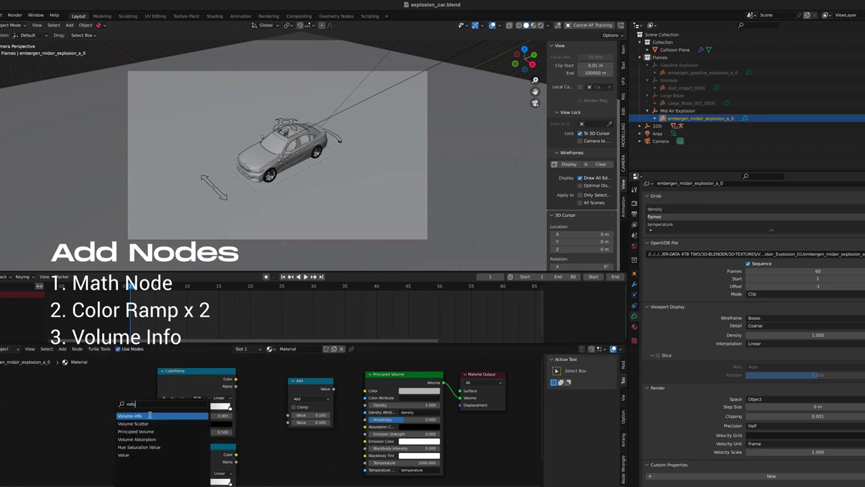
click(150, 414)
click(91, 402)
Step: Link Density to both ramps; ramp one via Add to Emission Strength, ramp two to Emission Color
drag(112, 401, 158, 432)
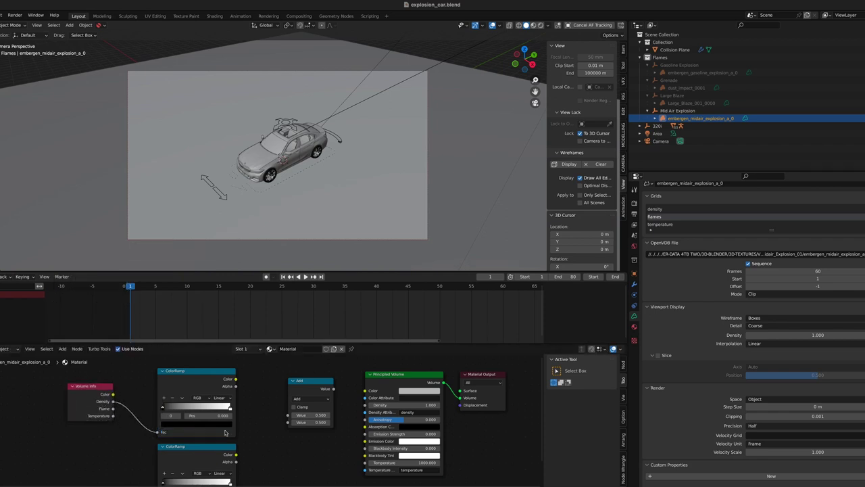
drag(275, 408, 290, 415)
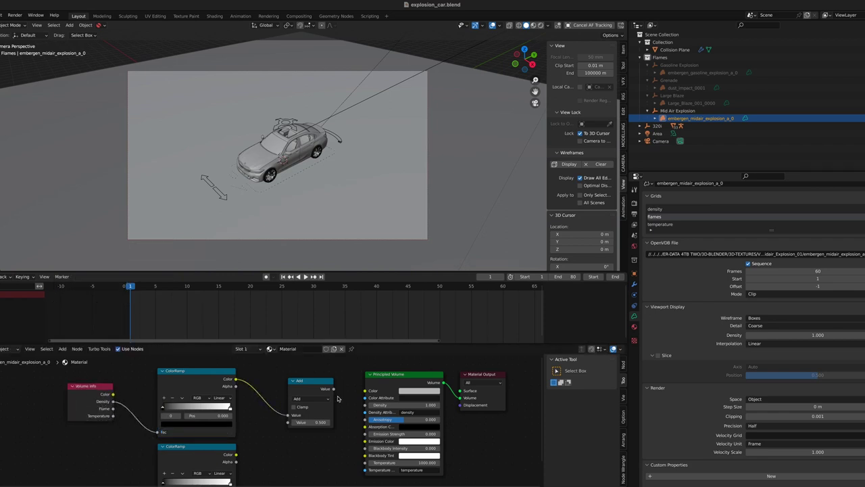
drag(360, 436, 365, 434)
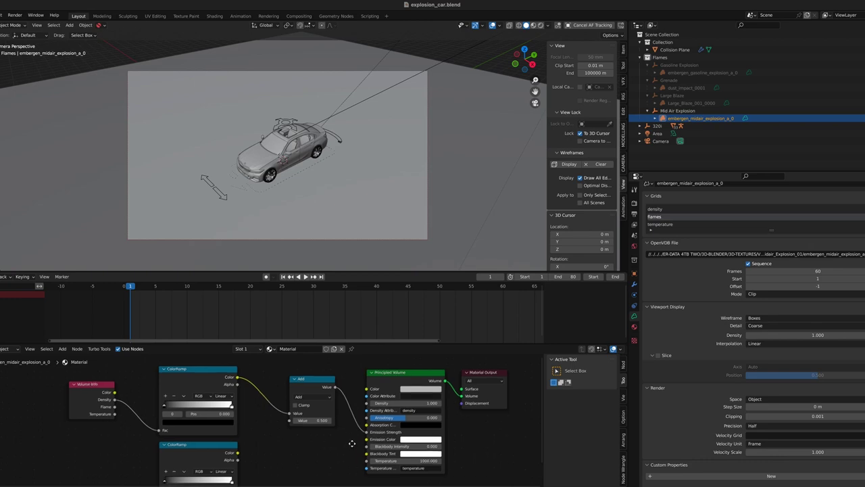
middle_drag(295, 463, 309, 416)
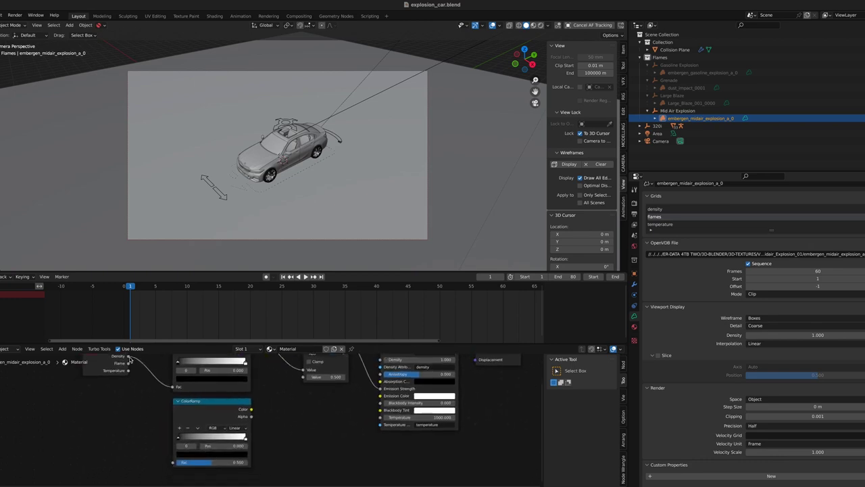
drag(128, 356, 174, 461)
drag(251, 409, 379, 400)
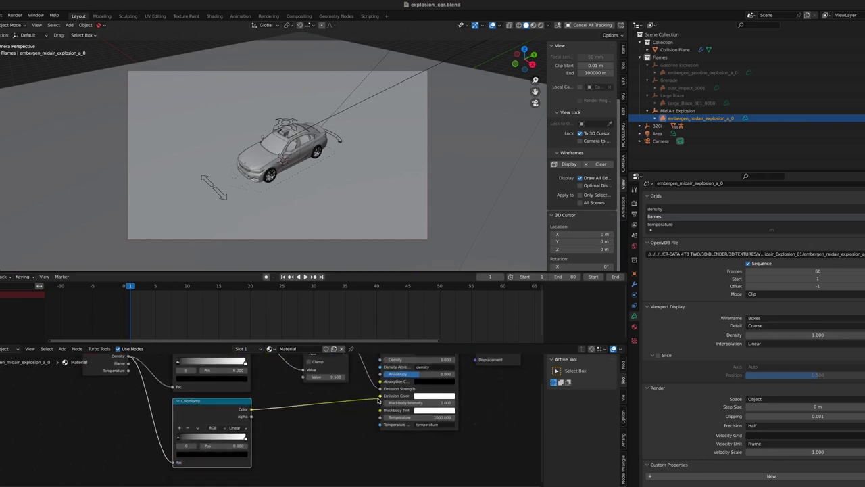
Step: Set the Add node's second value to 50
middle_drag(346, 409, 350, 427)
click(327, 396)
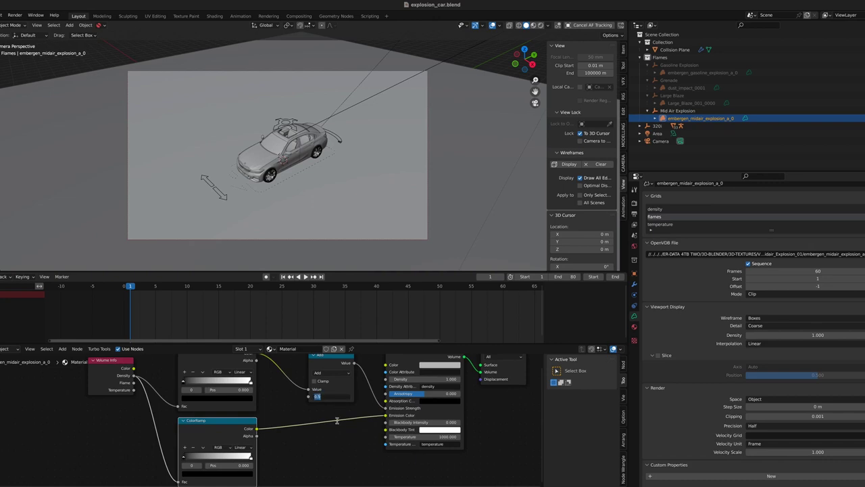
text(50)
key(Return)
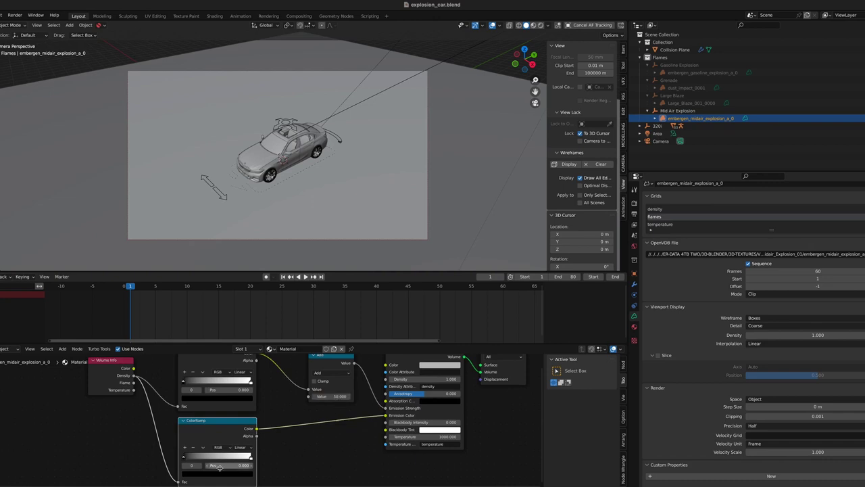
Step: Color the second ColorRamp's stops dark orange and white for a fire gradient
click(236, 477)
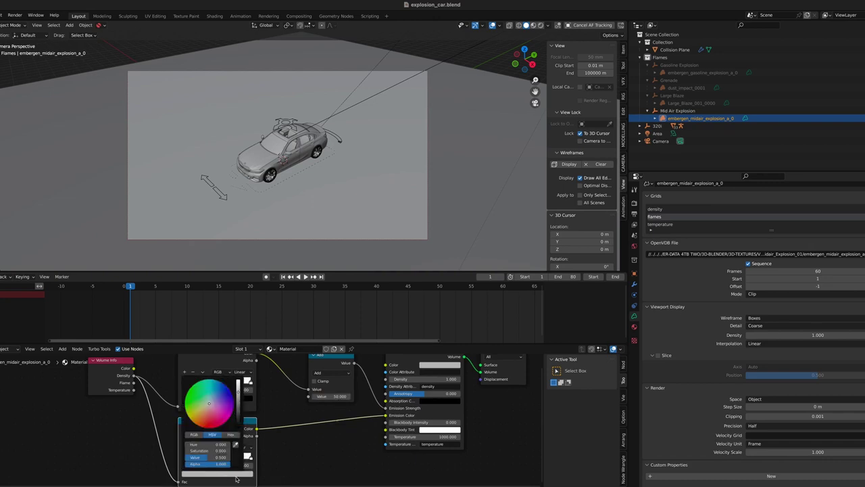
click(202, 419)
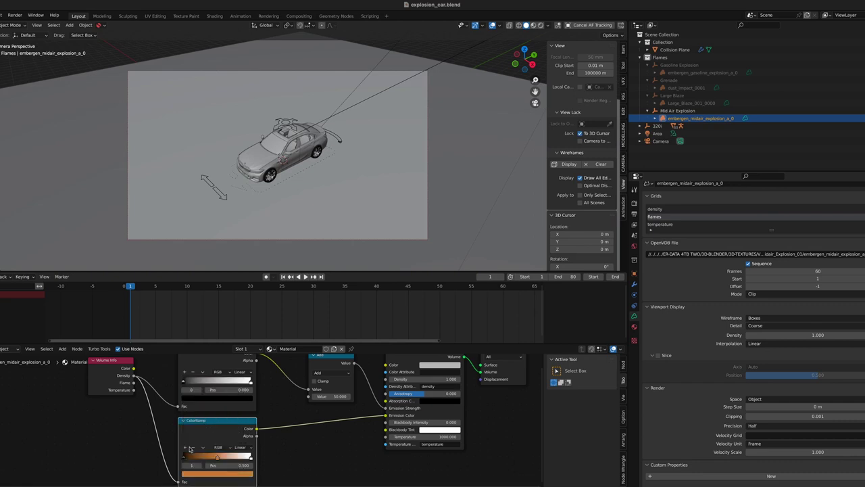
scroll(216, 426, down, 5)
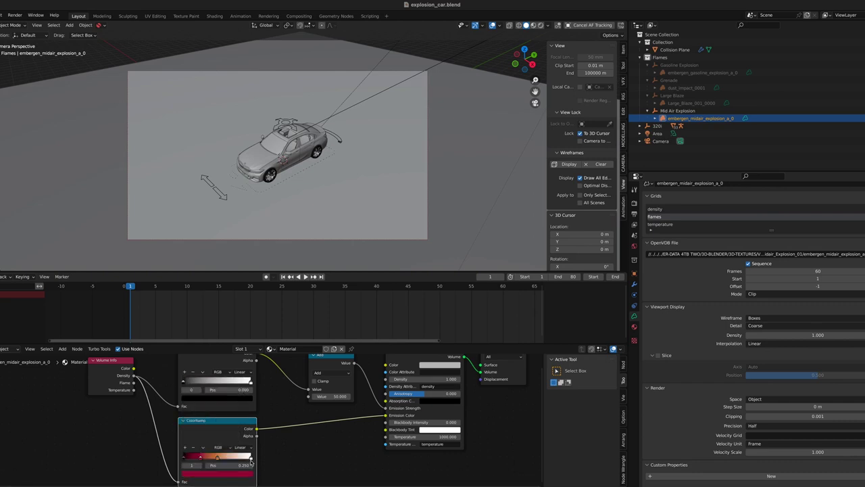
click(210, 404)
scroll(211, 406, up, 5)
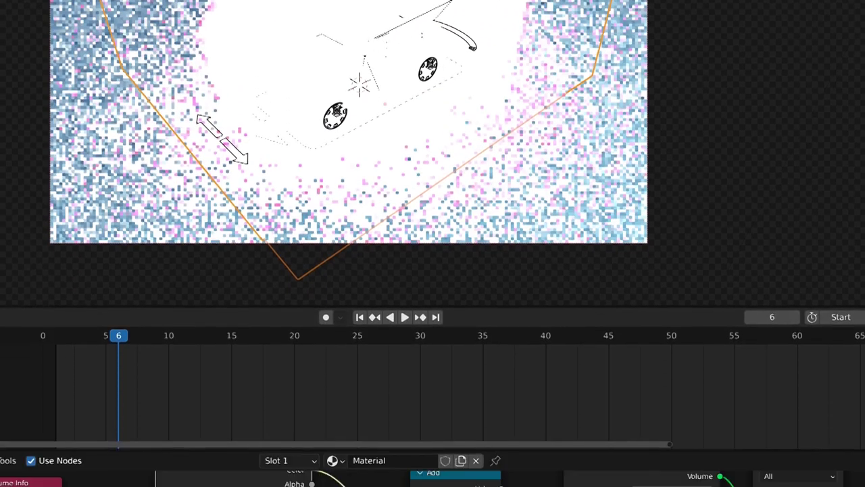
Step: Lower the Add value to 5 and slide the orange and crimson ramp stops rightward
click(475, 408)
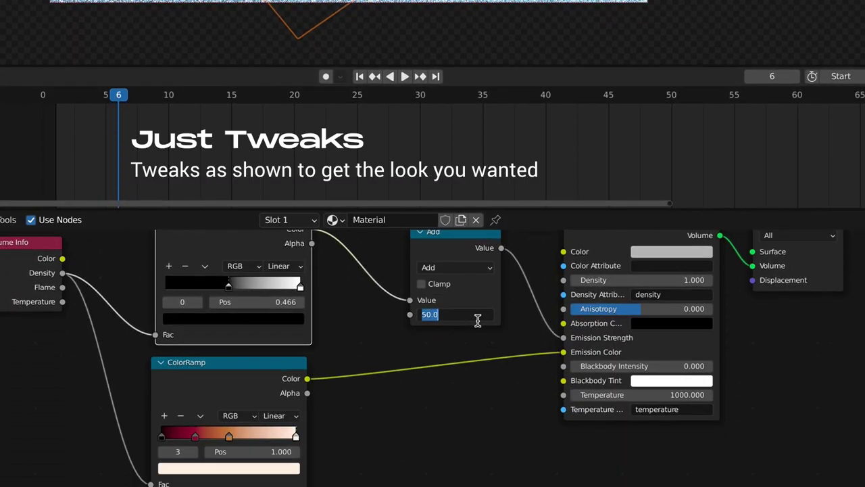
text(5)
key(Return)
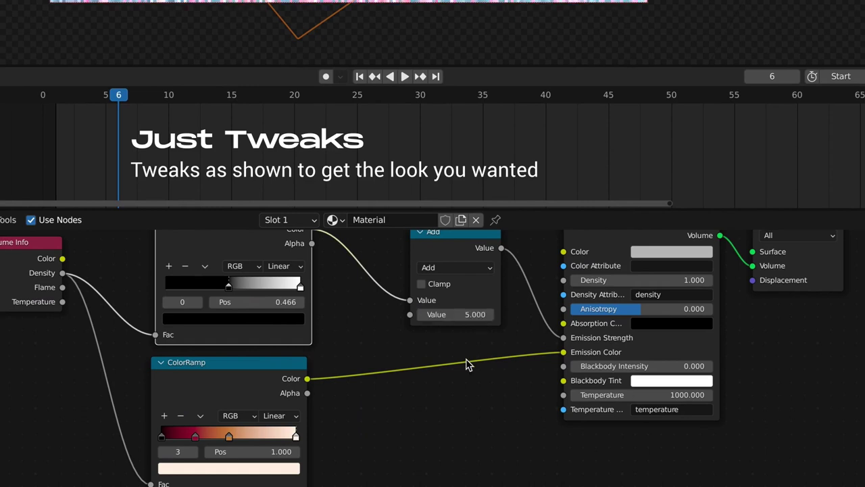
drag(229, 435, 251, 439)
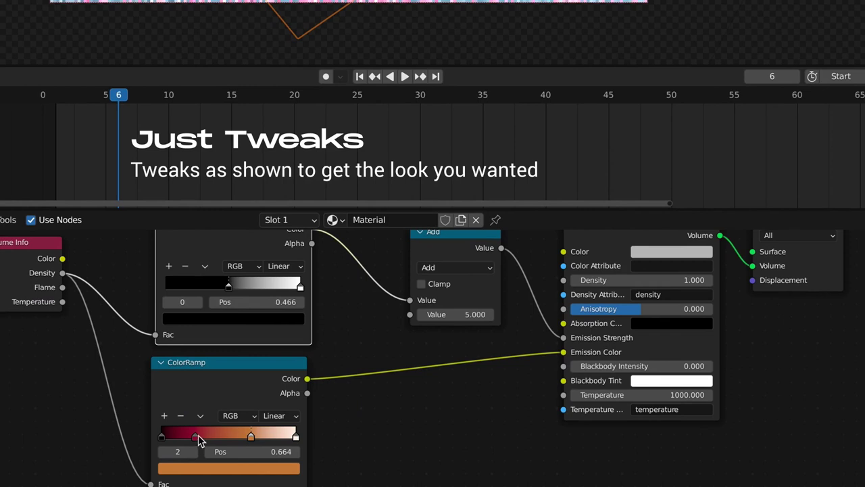
drag(196, 436, 211, 436)
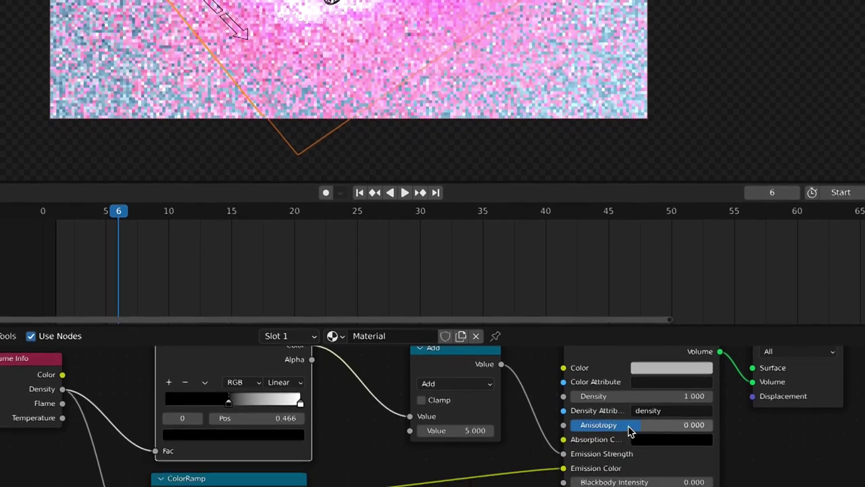
Step: Set the volume's Anisotropy to about -0.645 and Blackbody Intensity to 0.311
drag(628, 473, 595, 473)
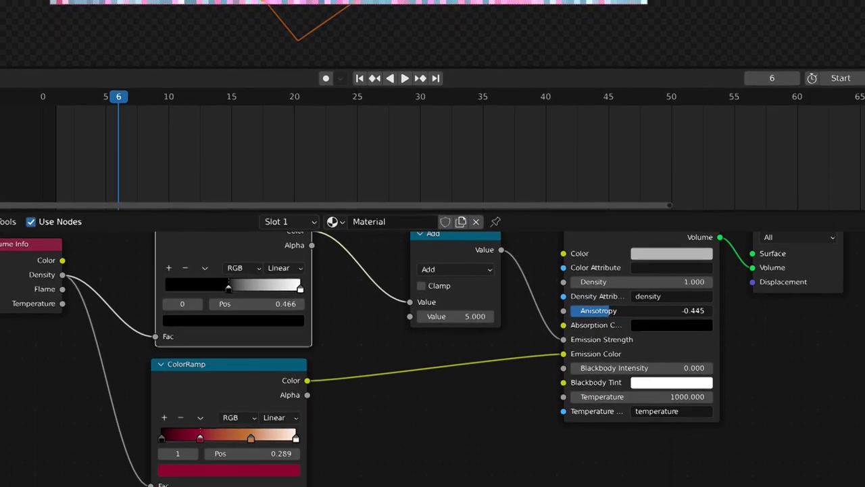
mouse_move(617, 310)
mouse_down()
mouse_move(595, 310)
mouse_move(648, 308)
mouse_move(638, 308)
mouse_up()
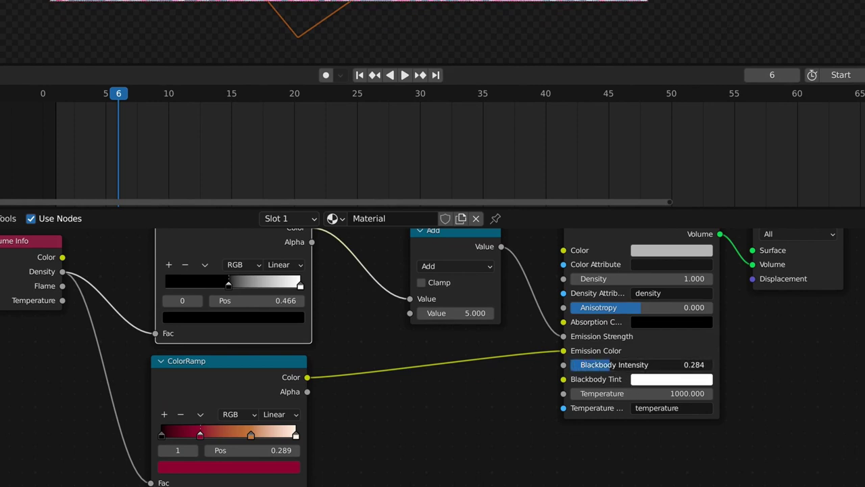
drag(611, 365, 616, 364)
Step: Switch the Math node to Multiply and move the first ramp's black stop to 0.307
click(464, 269)
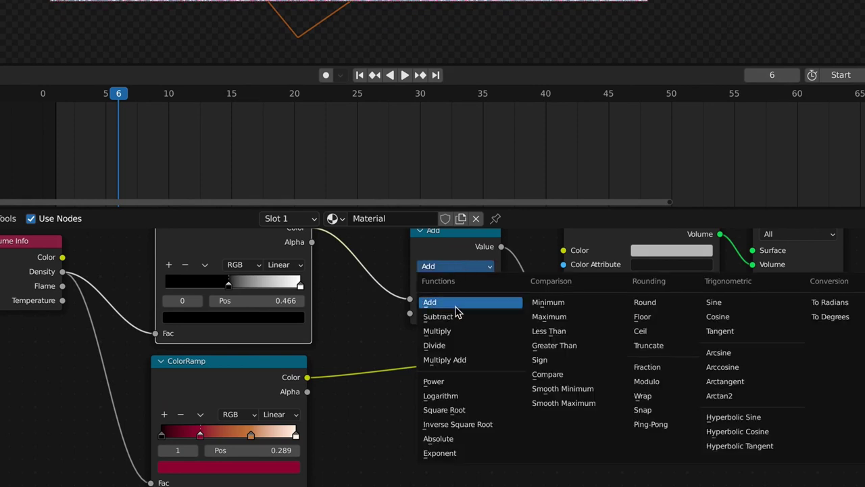
click(455, 332)
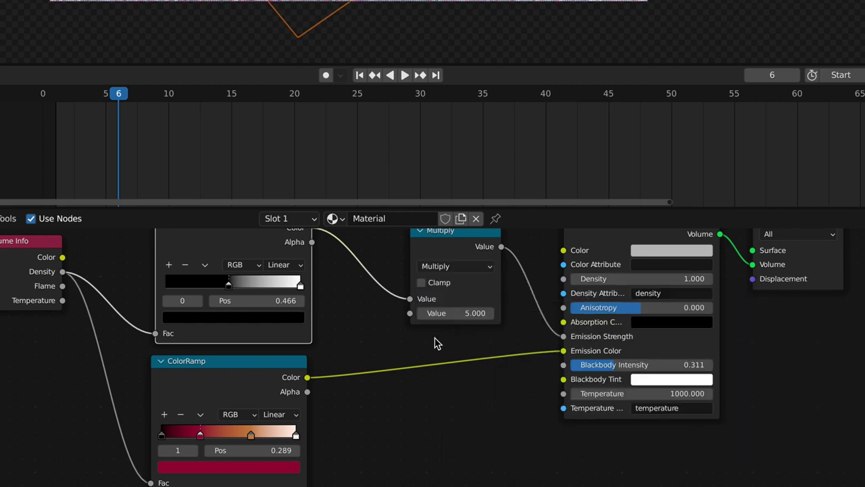
drag(228, 285, 206, 289)
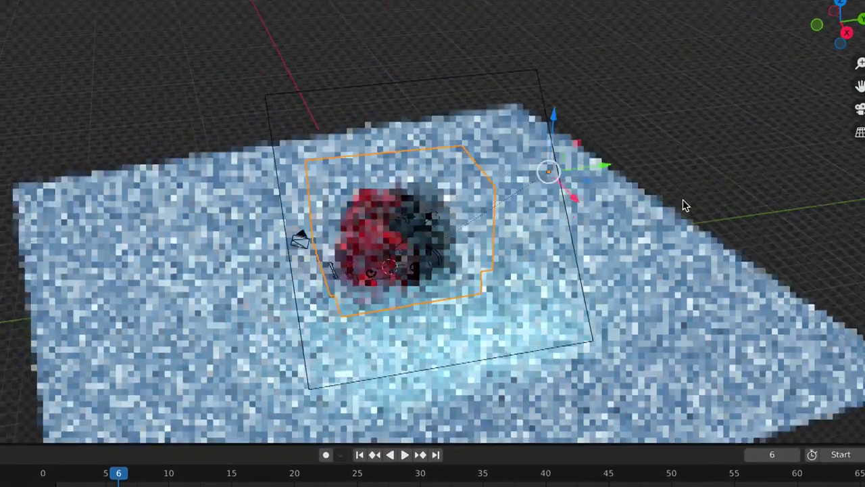
Step: Preview the explosion at frames 15, 21, 31, 41 and 50, then view through the camera
middle_drag(682, 200, 611, 194)
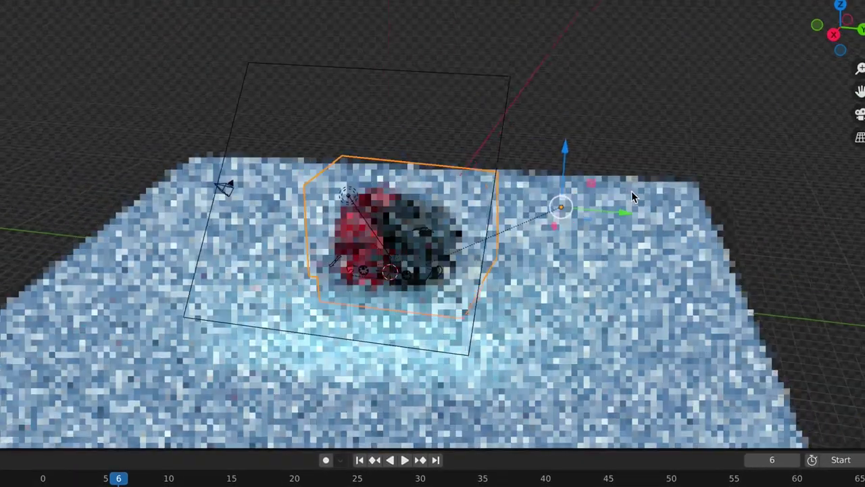
scroll(462, 337, down, 2)
scroll(462, 338, up, 4)
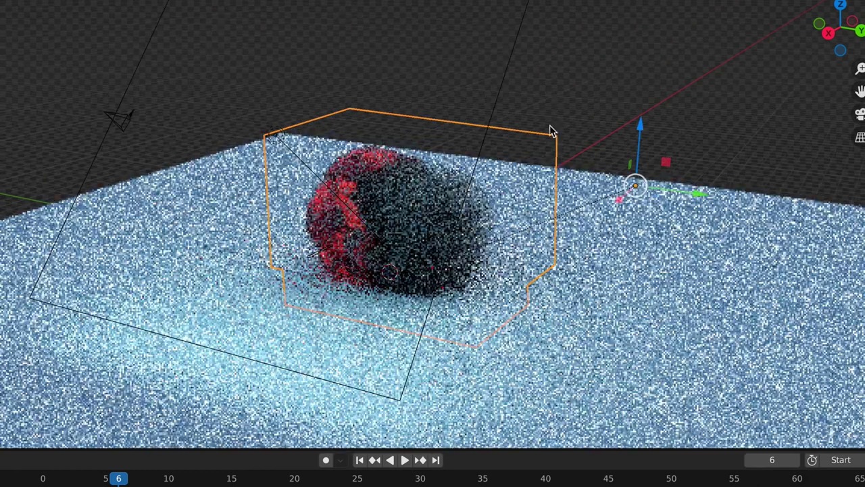
middle_drag(551, 130, 560, 106)
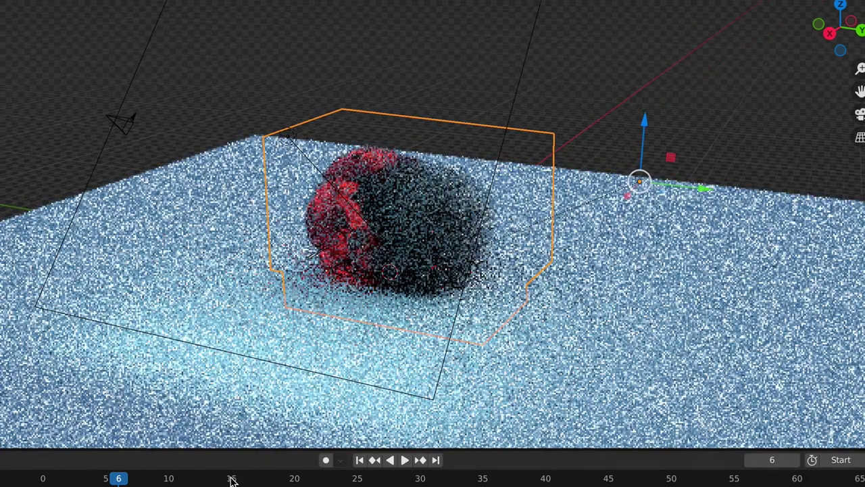
click(231, 478)
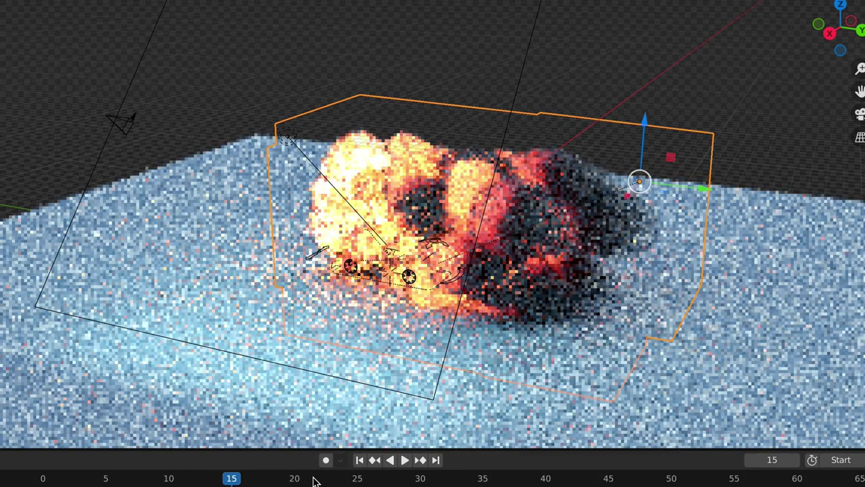
click(313, 479)
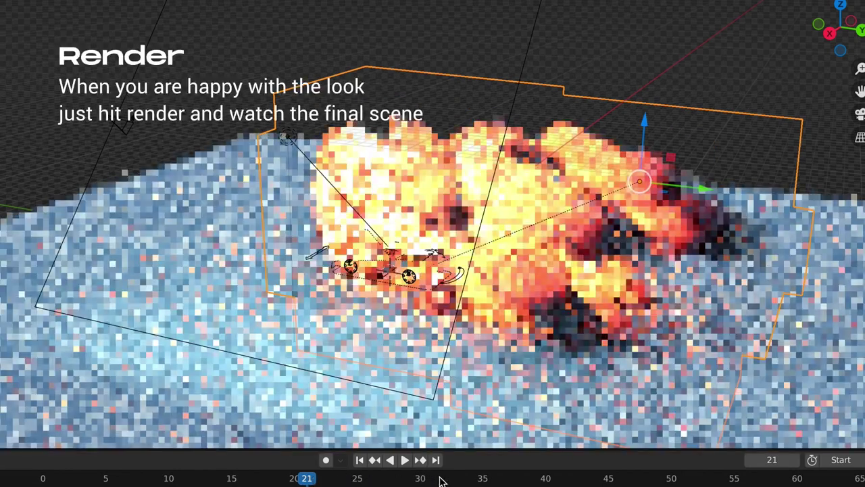
click(439, 478)
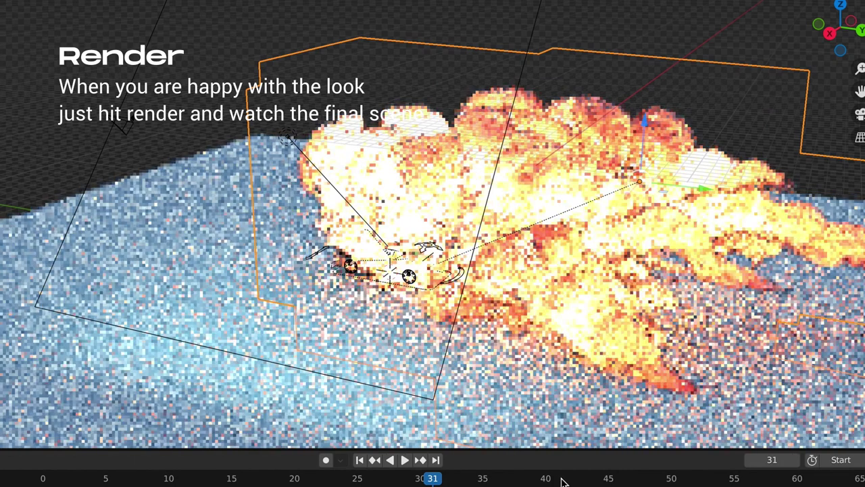
click(560, 478)
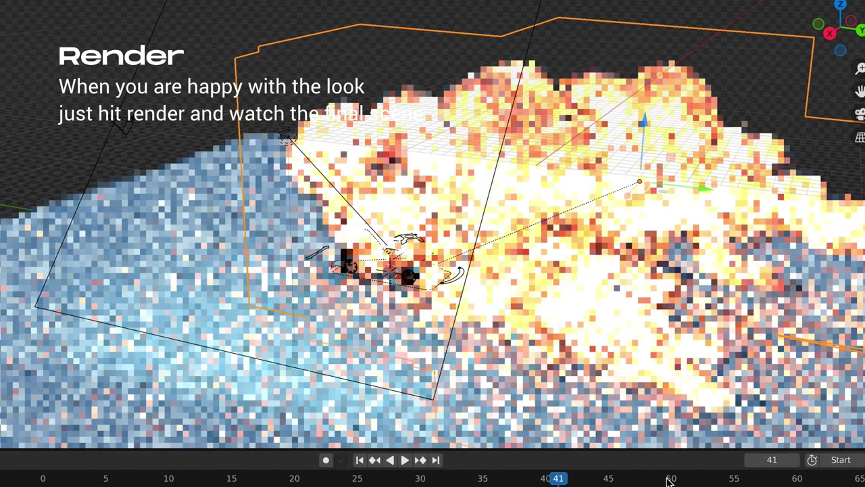
click(671, 479)
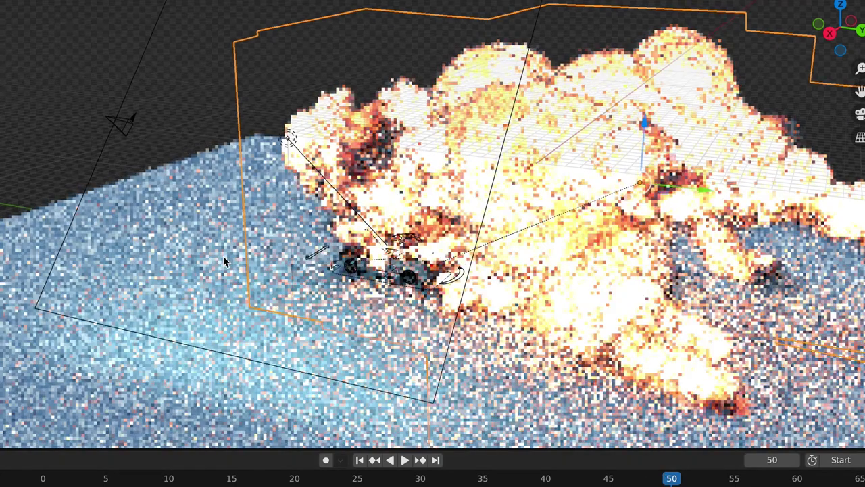
middle_drag(255, 298, 276, 274)
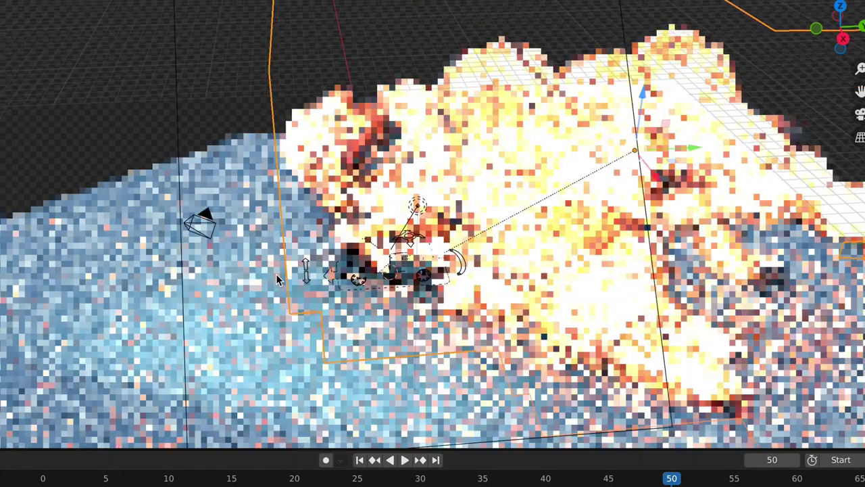
click(860, 113)
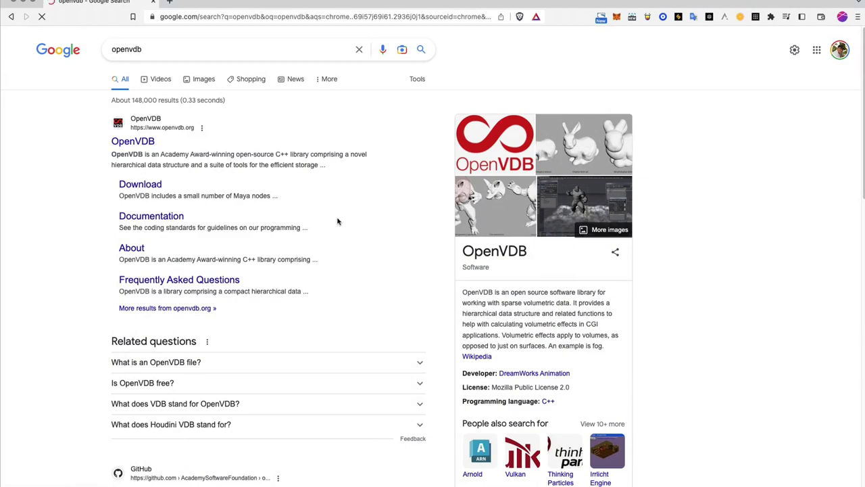
Step: Save the explosion.vdb-1.0.0.zip sample into the 3D-BLENDER/3D-TEXTURES/VDB folder
scroll(413, 299, down, 5)
scroll(413, 300, down, 3)
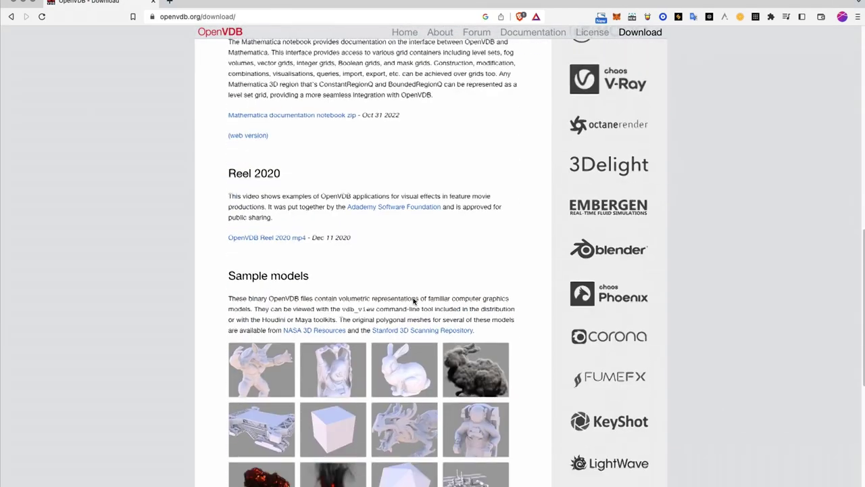
scroll(413, 300, down, 4)
scroll(308, 199, down, 1)
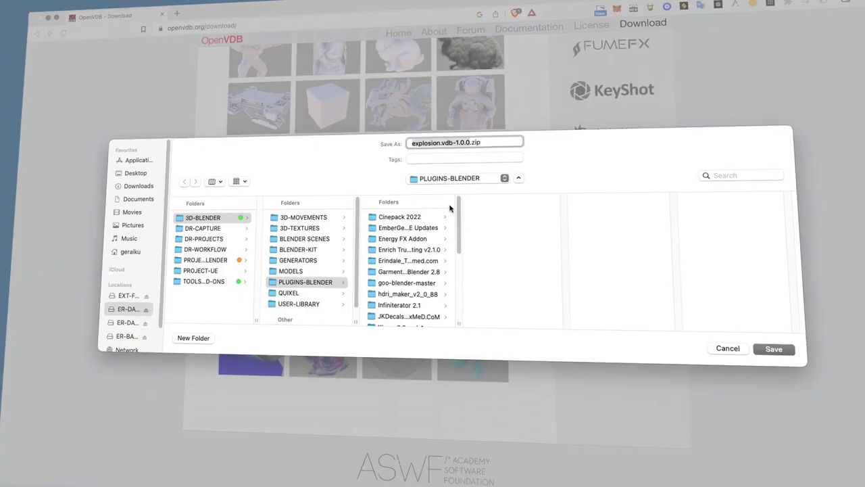
click(473, 169)
click(453, 187)
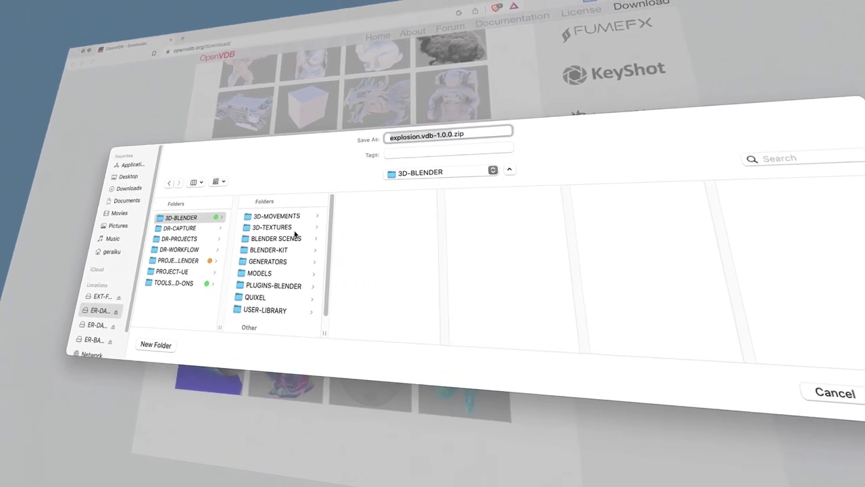
click(288, 228)
click(394, 301)
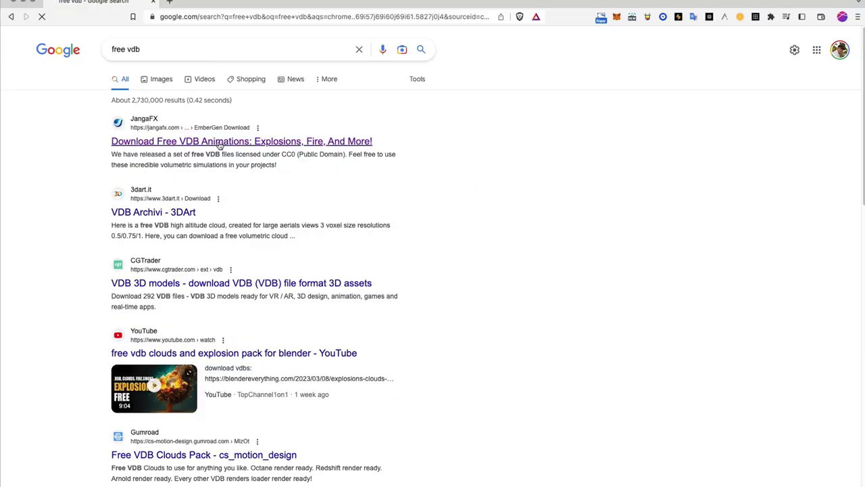
Step: Browse JangaFX's free VDB packs, open Dust Shockwave's MediaFire download, then close it
scroll(645, 335, down, 3)
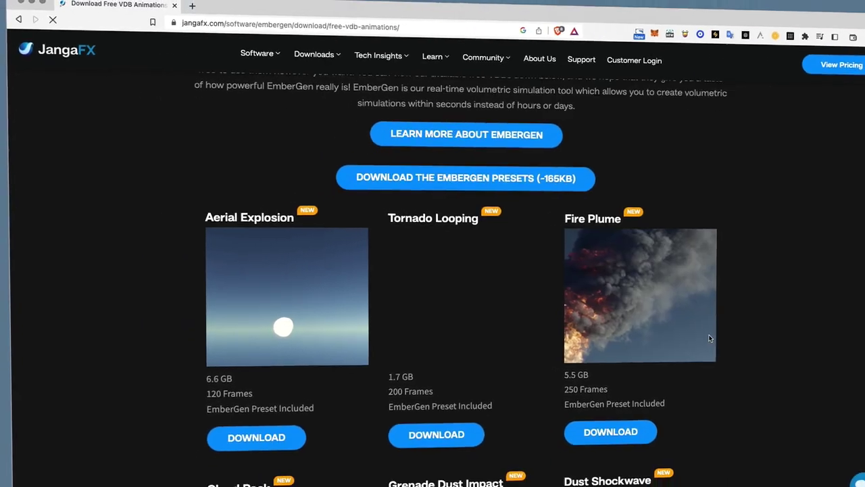
scroll(709, 338, down, 2)
scroll(709, 337, down, 2)
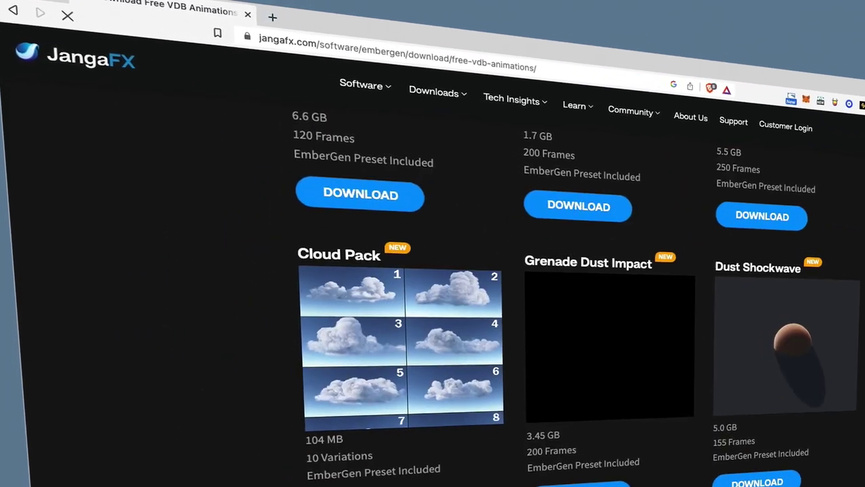
scroll(540, 304, down, 3)
scroll(541, 304, down, 4)
scroll(540, 304, up, 4)
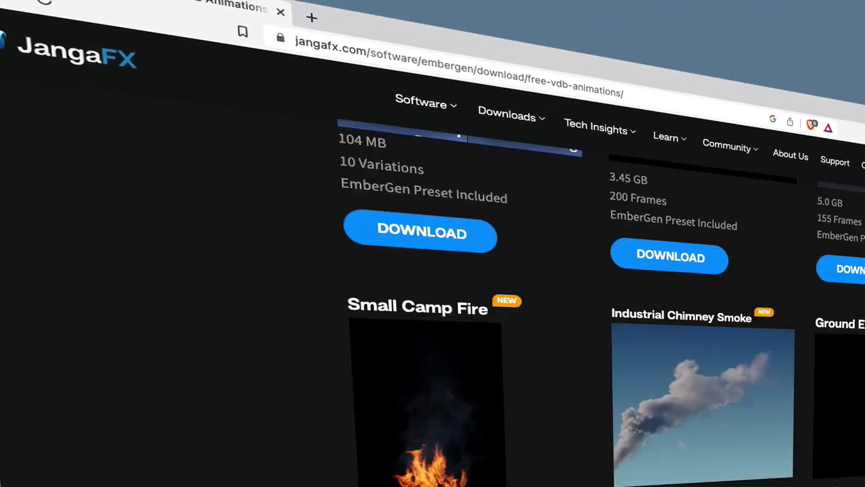
scroll(432, 270, up, 5)
scroll(432, 271, down, 4)
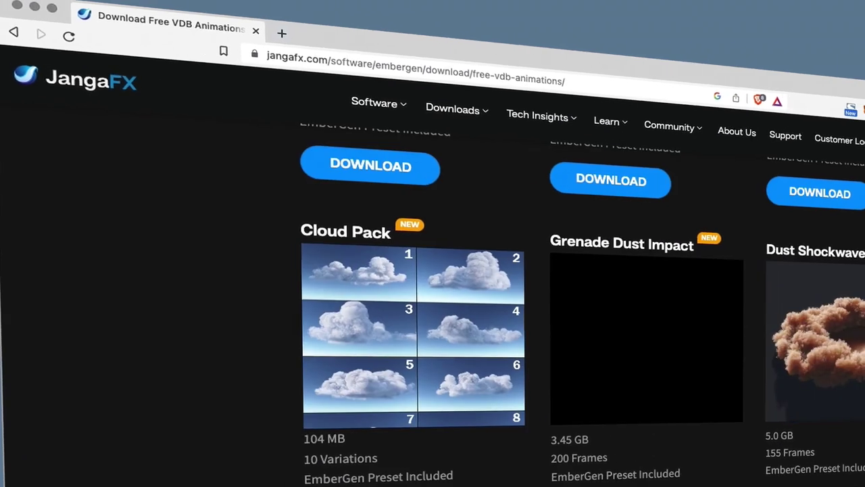
click(819, 193)
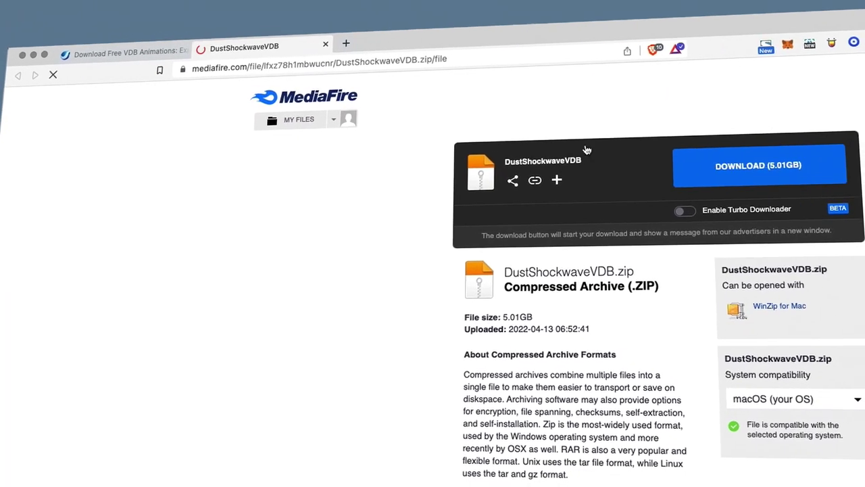
key(super+w)
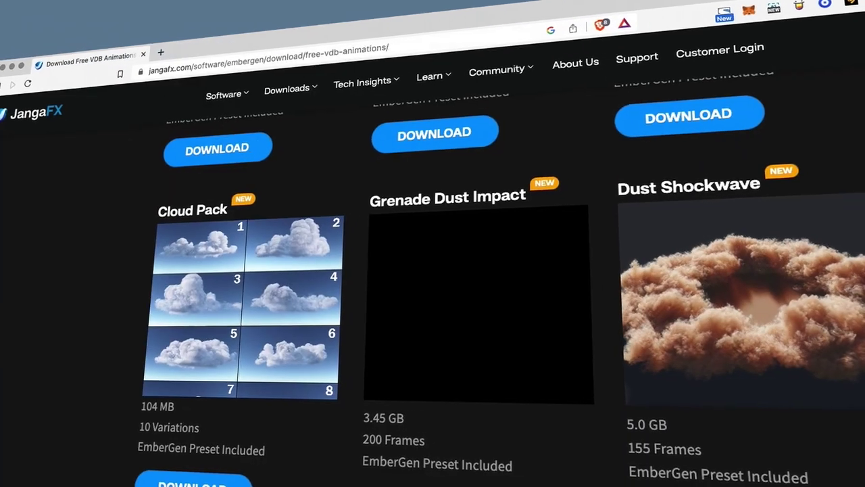